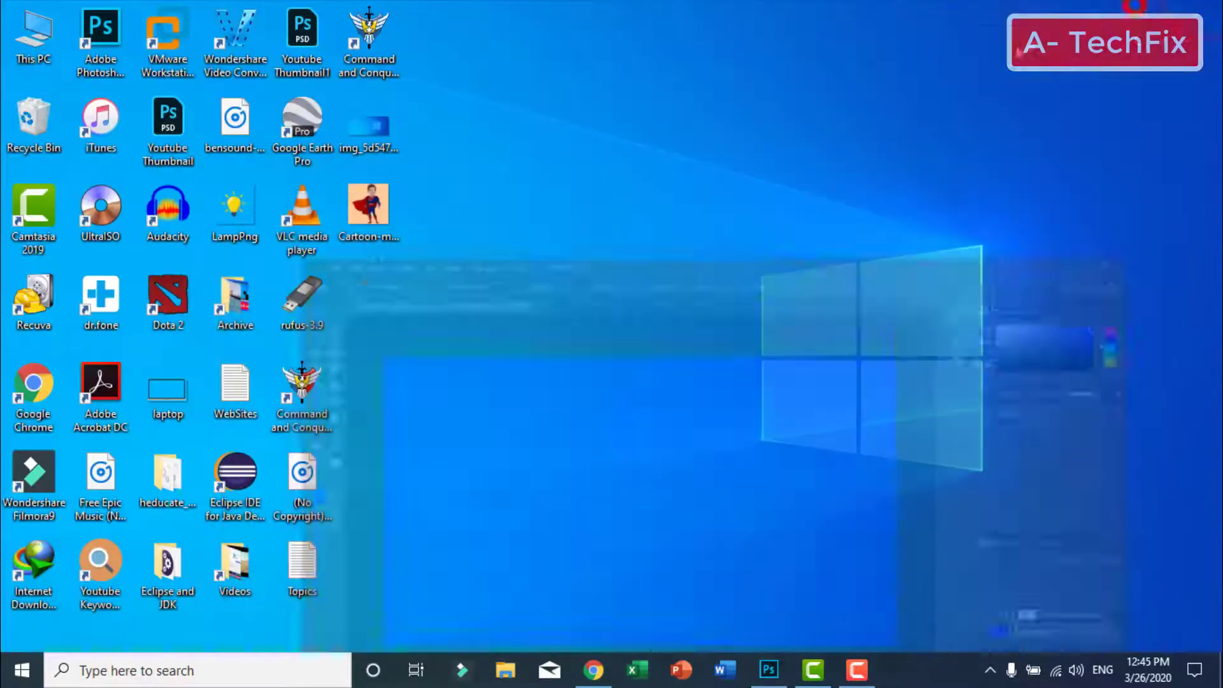
Open the desktop image Cartoon-man-in-a-suit-of-Superman in Photoshop as its own document alongside Youtube Thumbnail.psd.
click(538, 366)
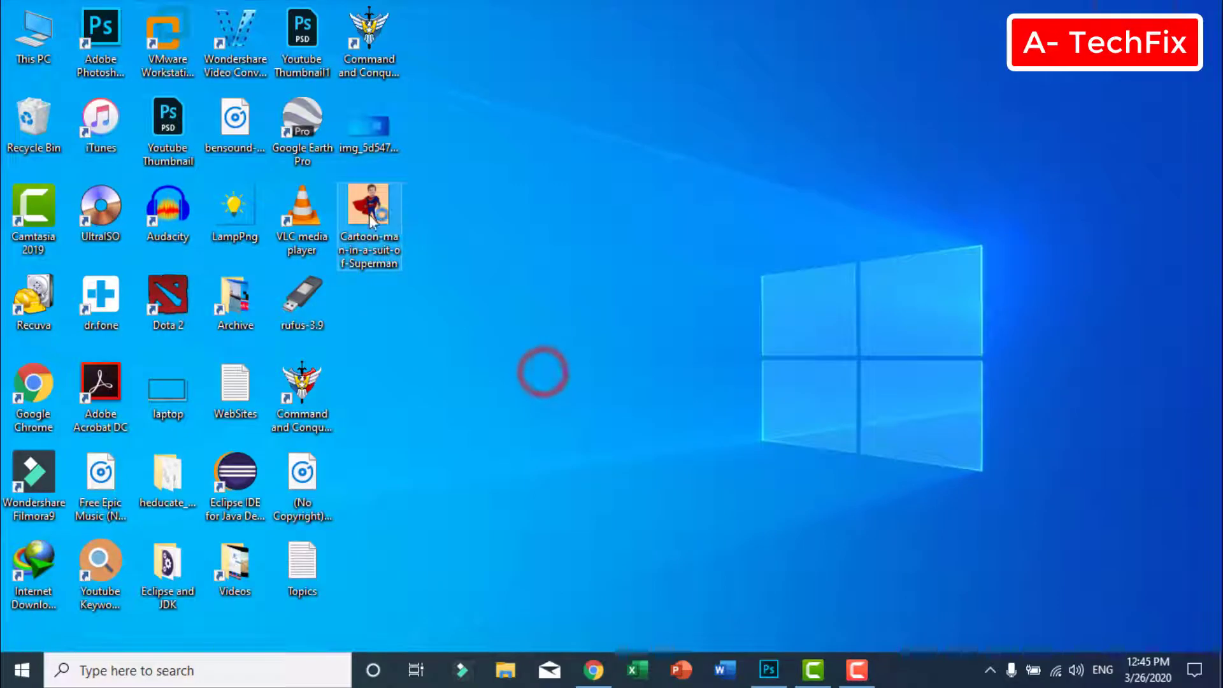
click(568, 230)
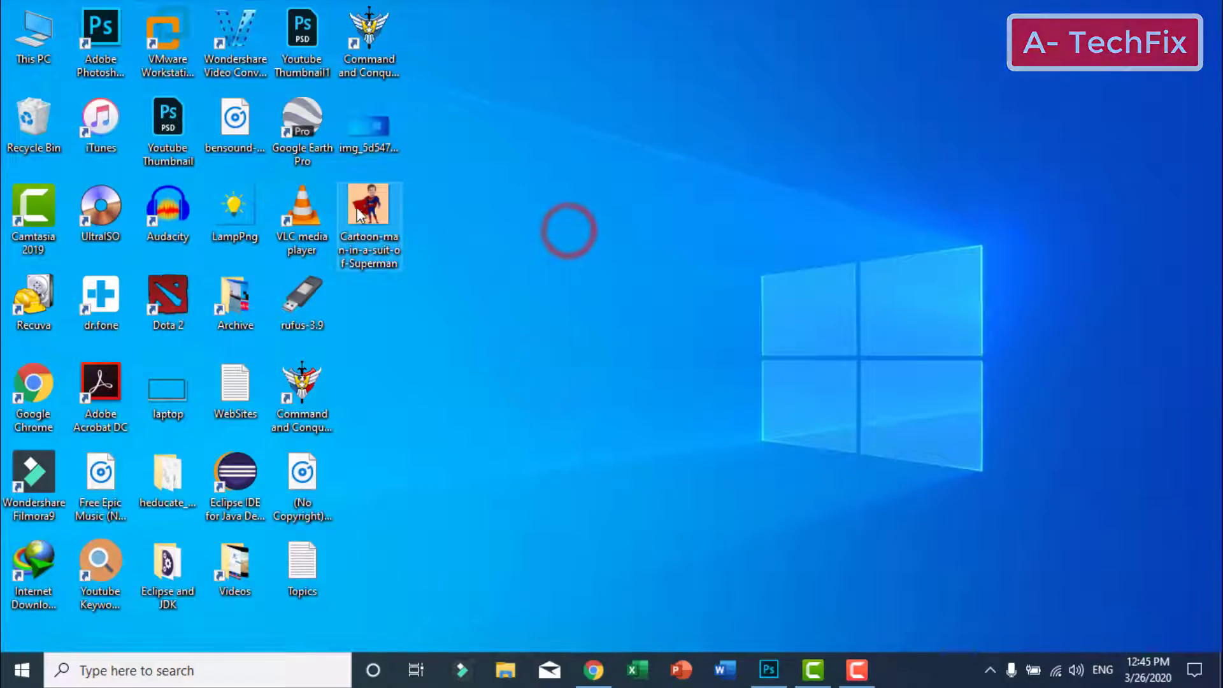
click(358, 208)
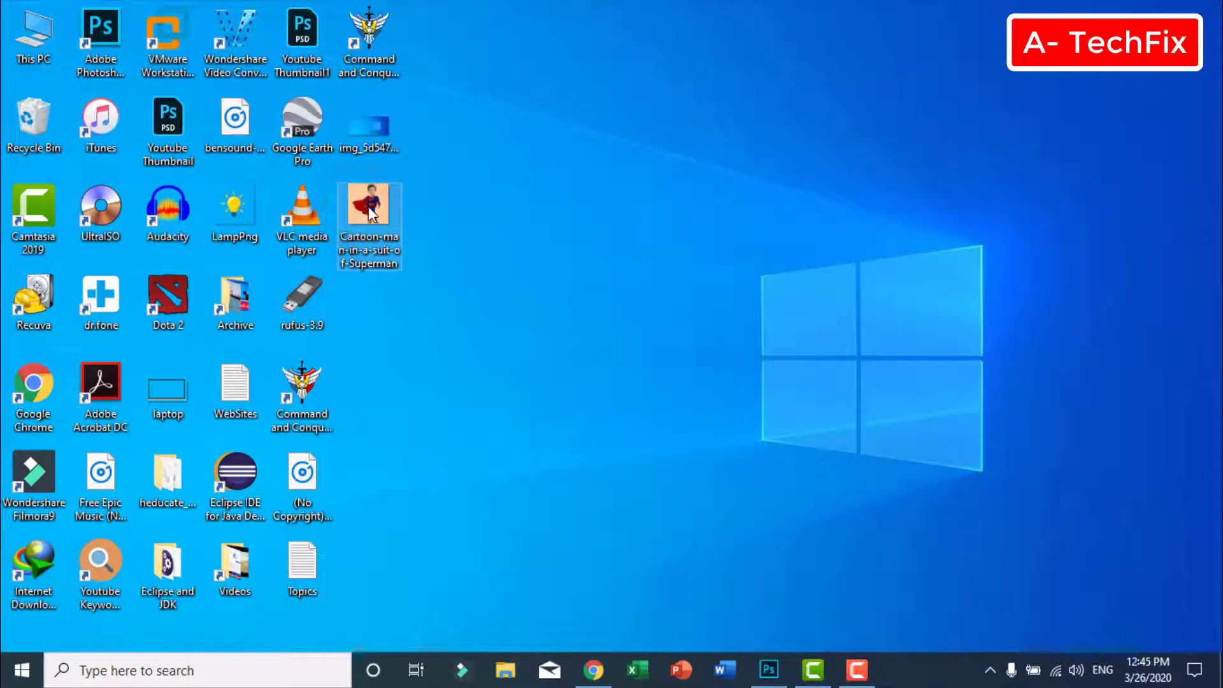
drag(370, 213, 651, 439)
drag(455, 126, 449, 68)
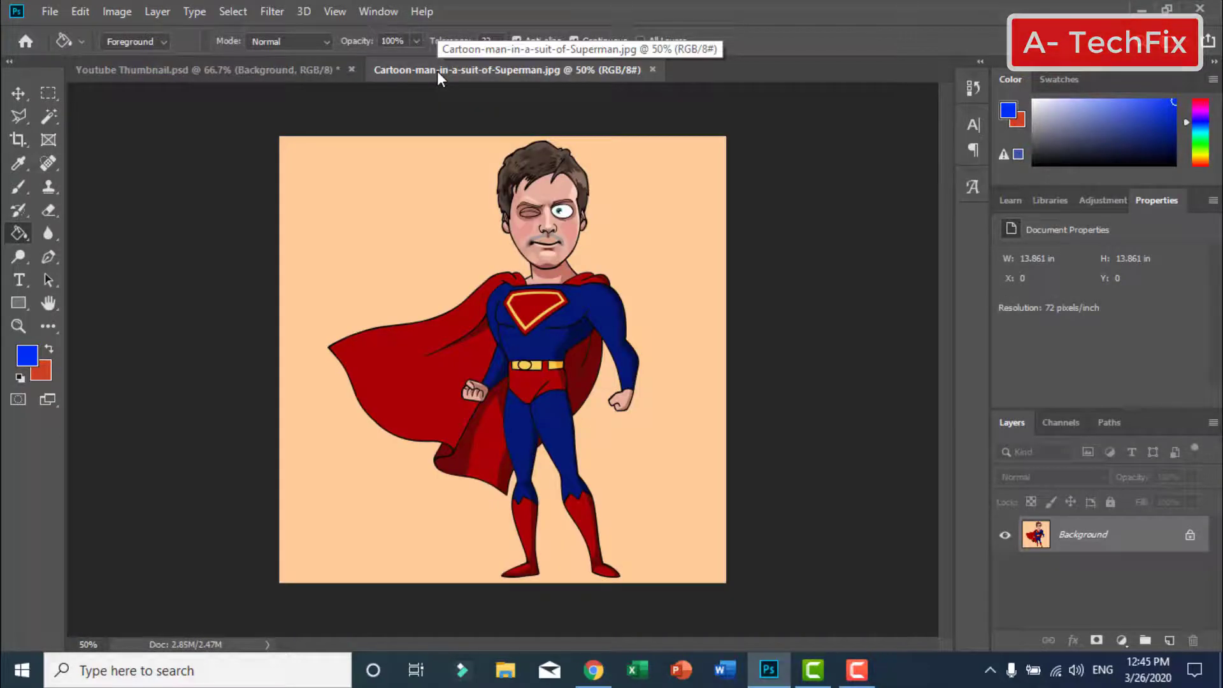
click(275, 70)
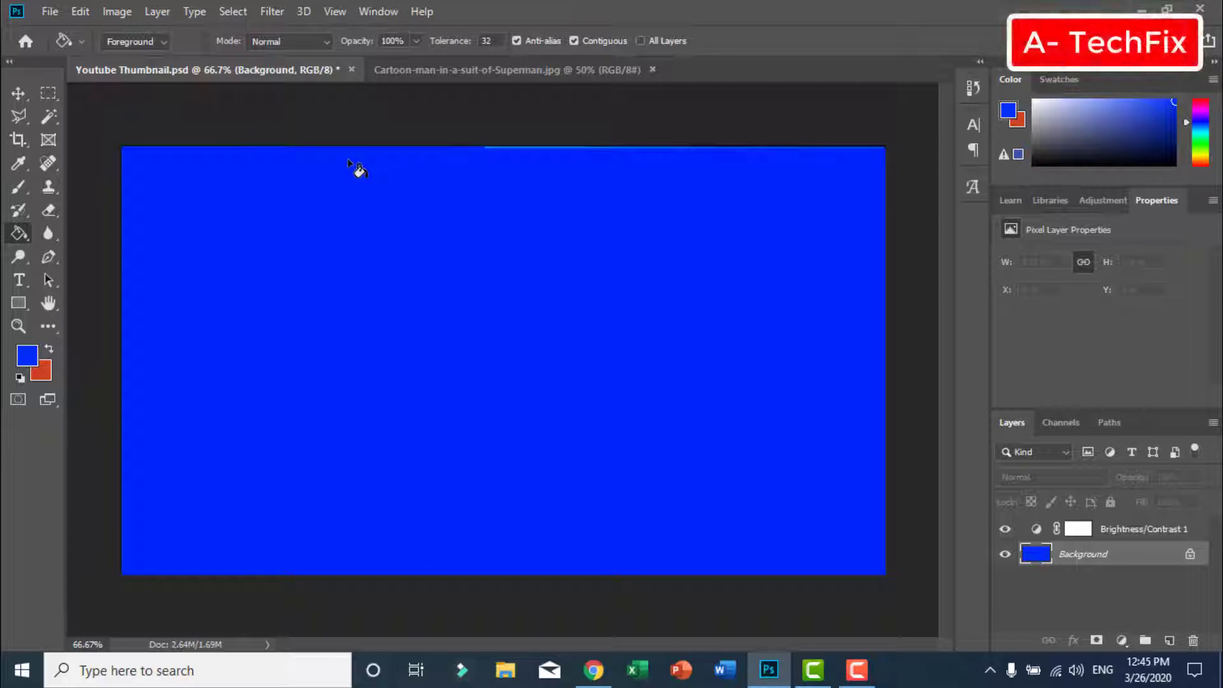
click(425, 69)
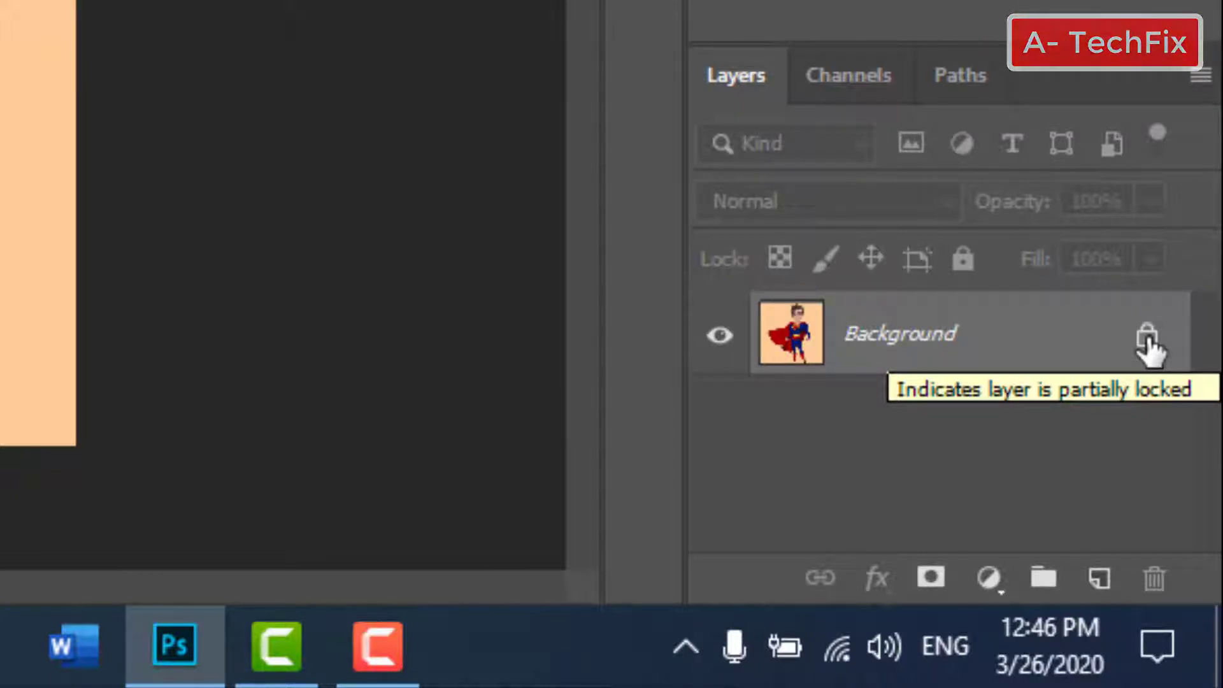
Unlock the Background layer, delete the peach backdrop around the cartoon man using the Magic Wand, and clear the selection.
click(1147, 338)
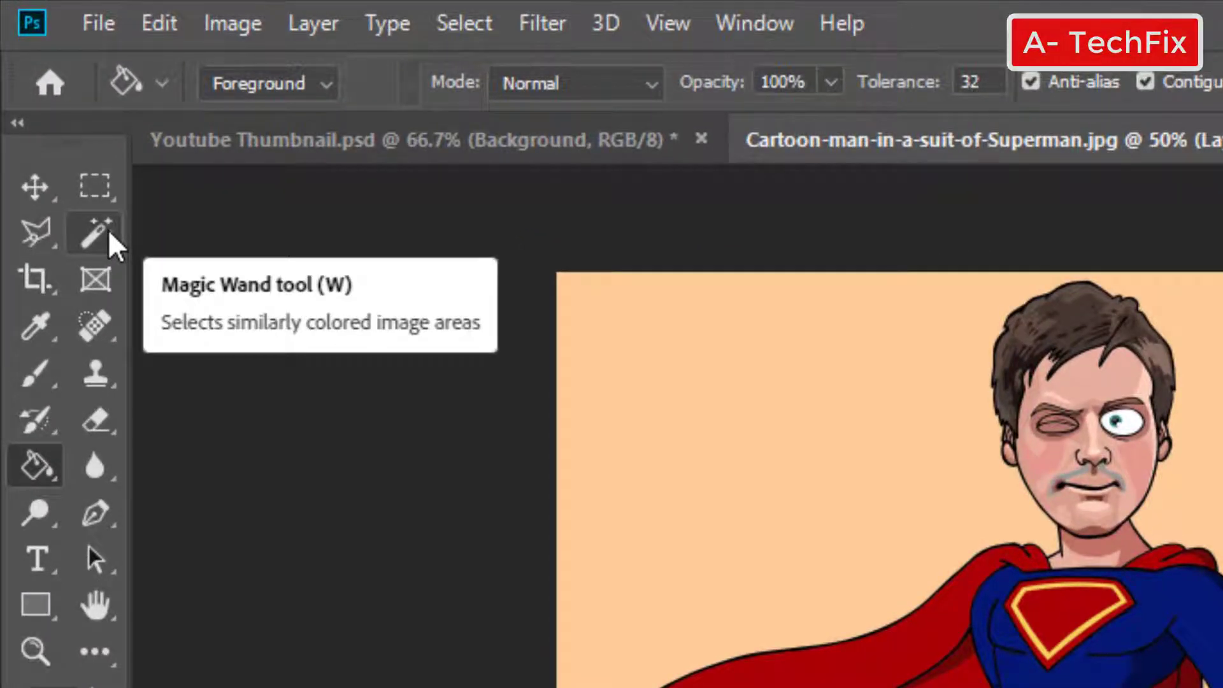
click(108, 231)
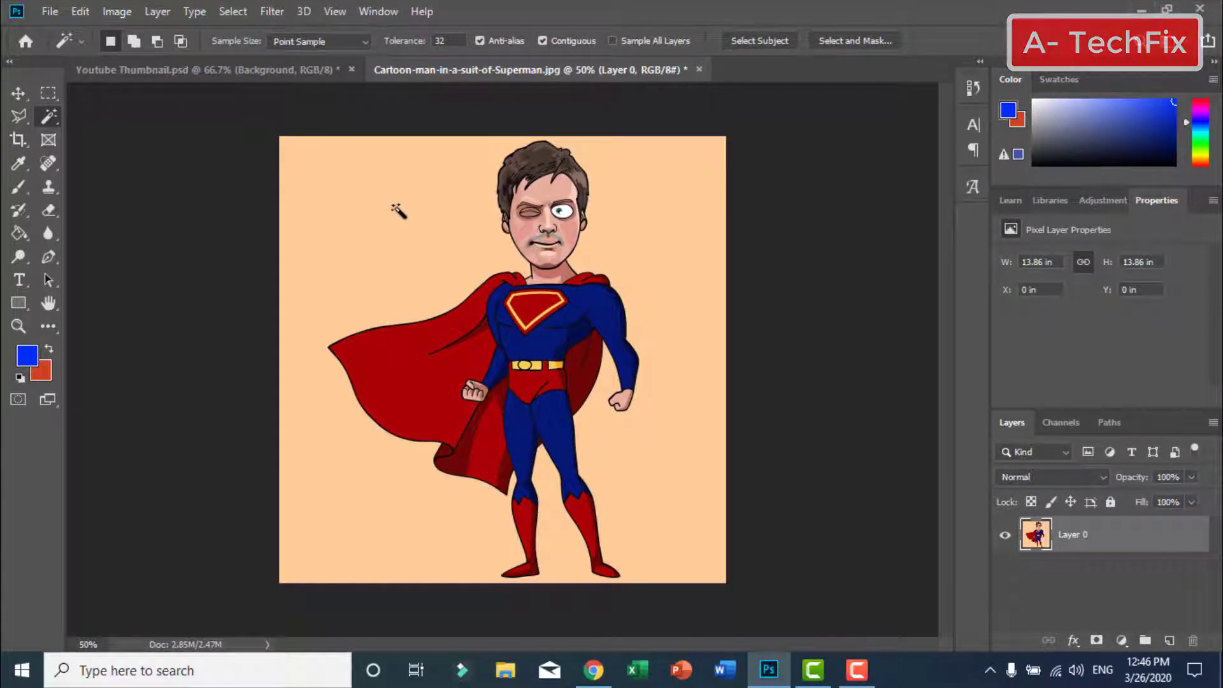
click(396, 209)
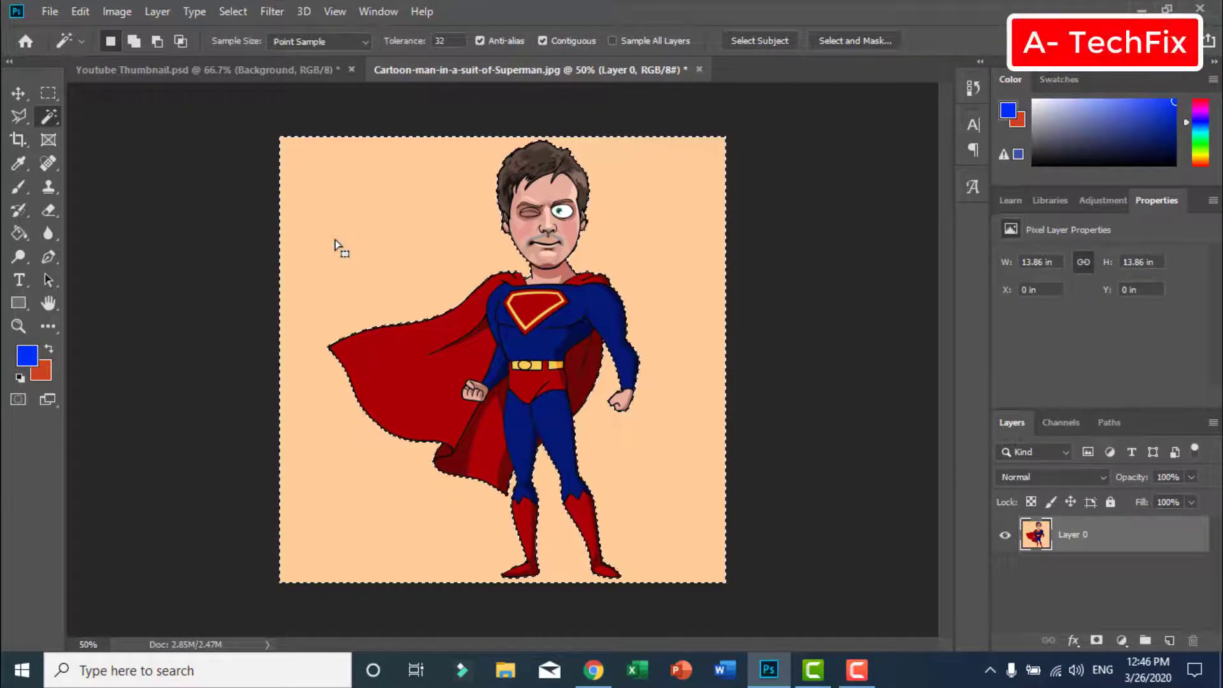
key(Delete)
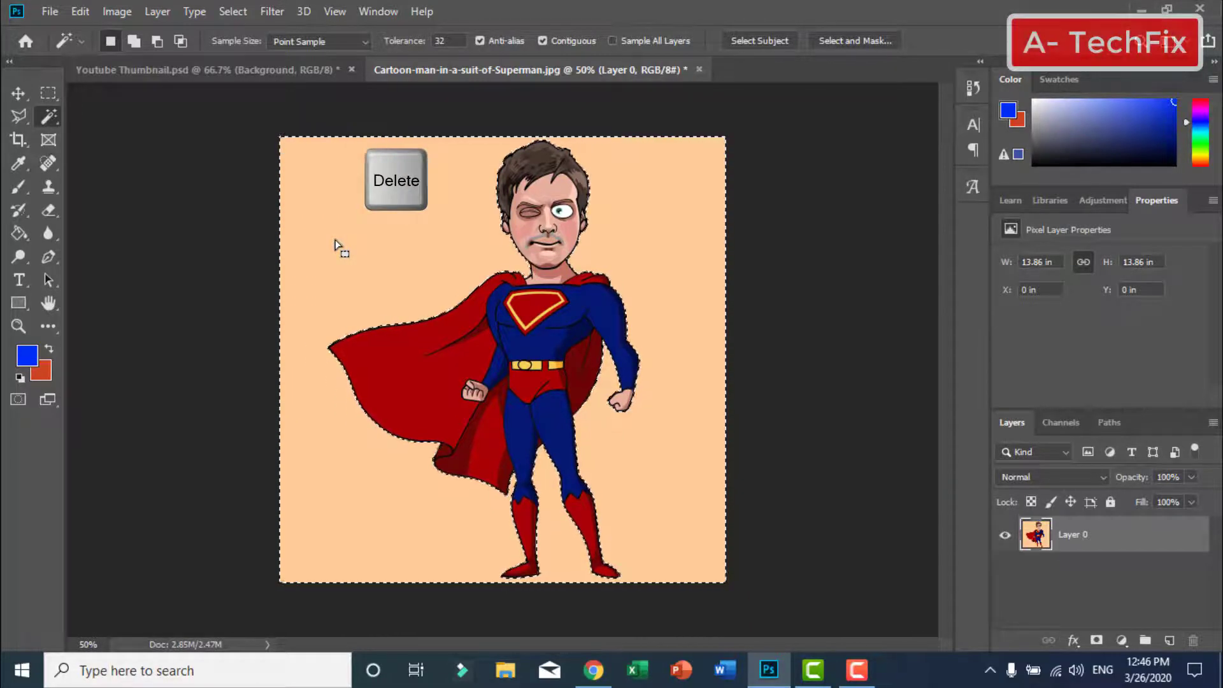
key(Delete)
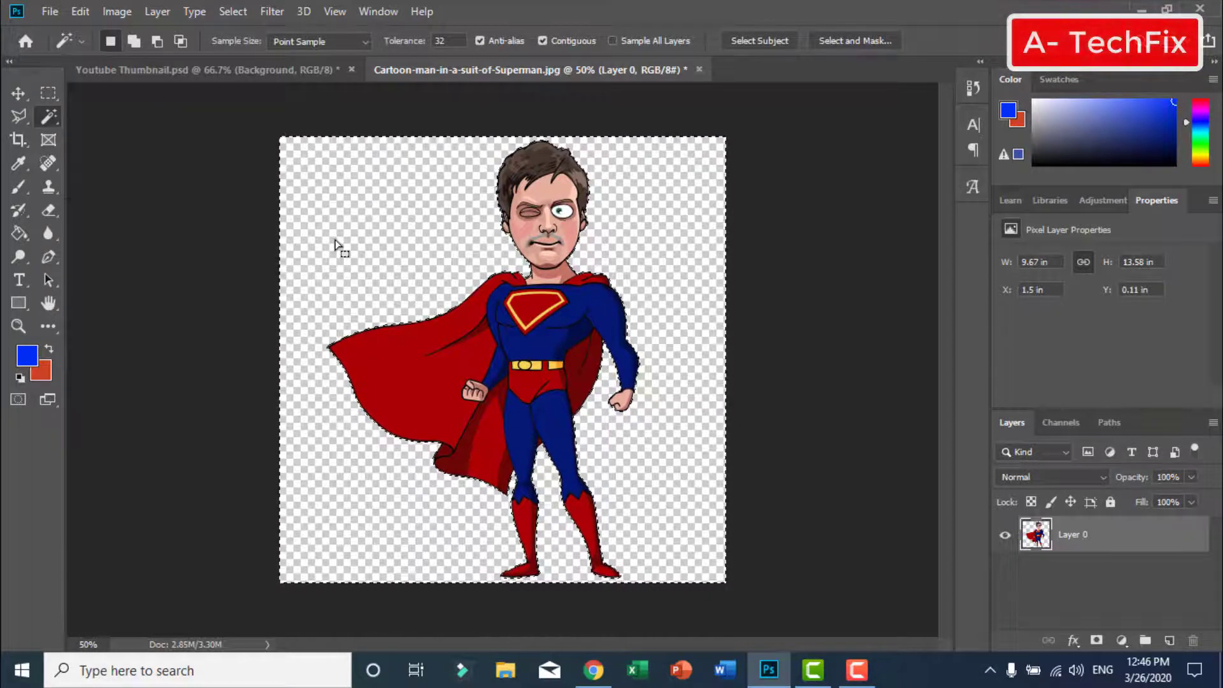
click(50, 95)
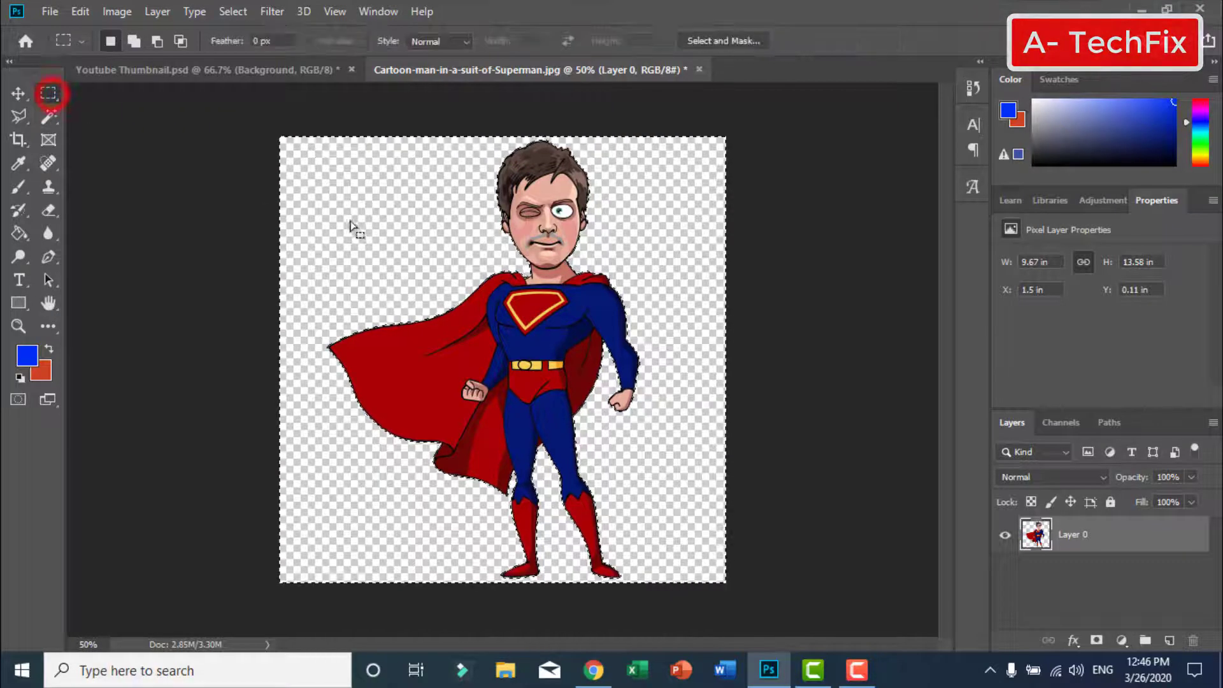
click(354, 213)
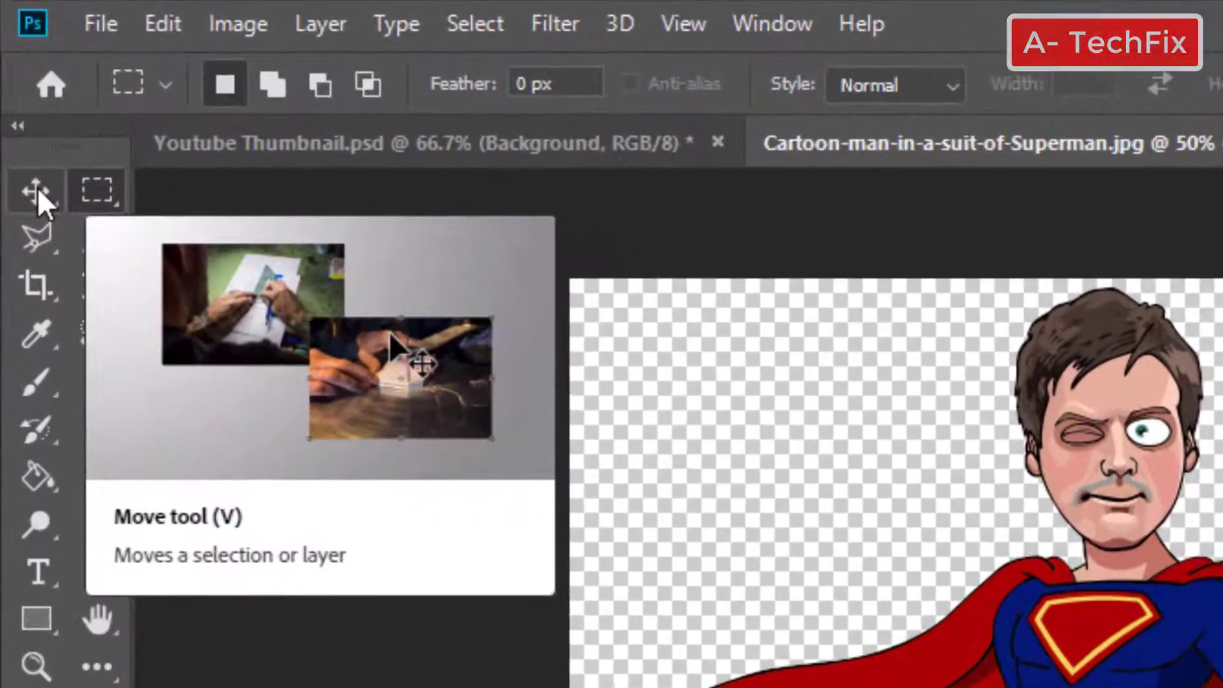
Copy the cut-out cartoon man into the Youtube Thumbnail.psd document with the Move tool.
click(37, 188)
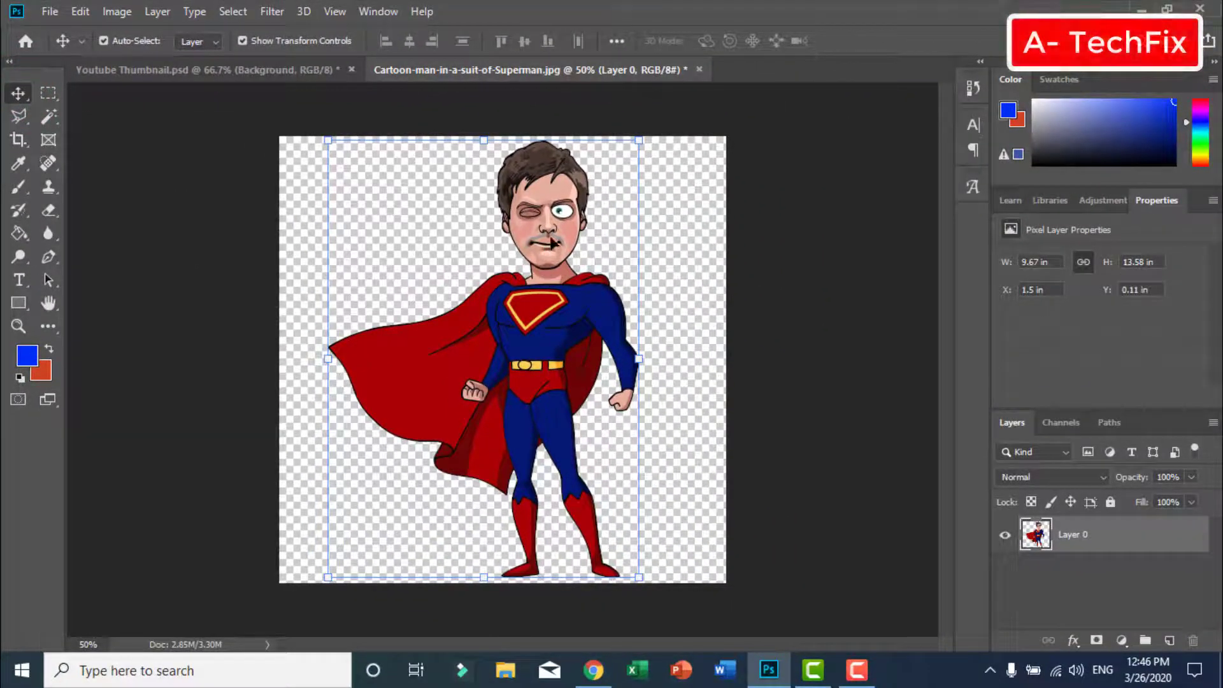
drag(551, 243, 306, 93)
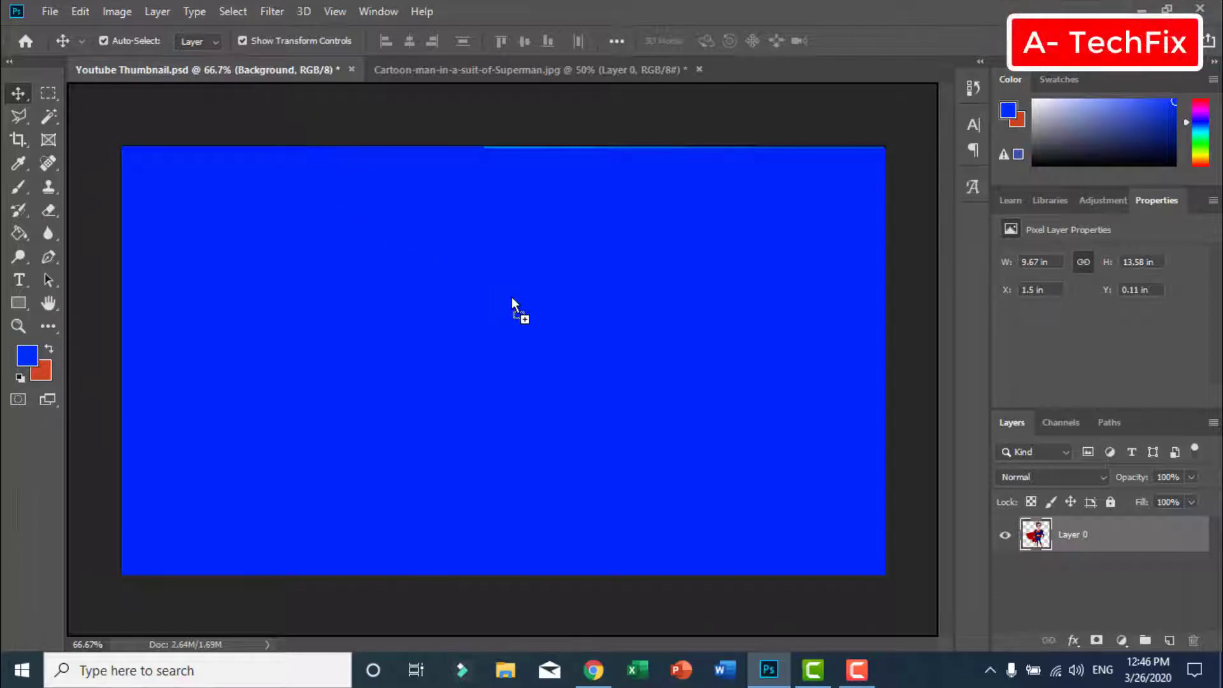
drag(512, 298, 516, 298)
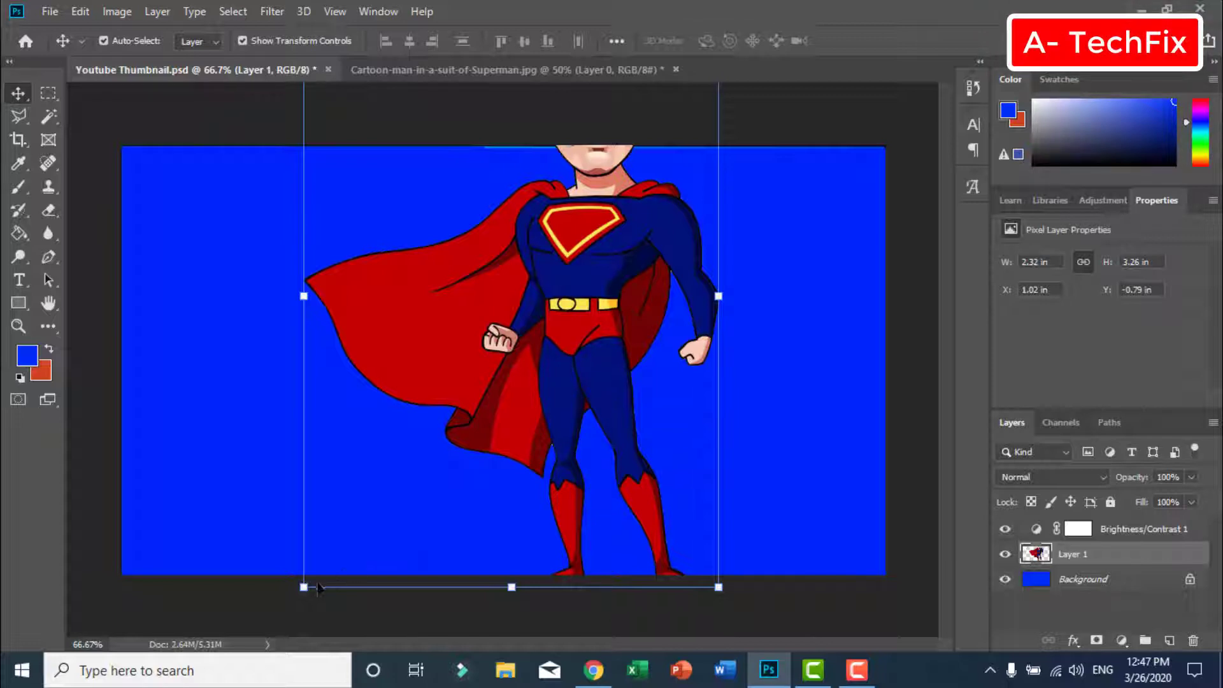
Scale the cartoon man proportionally to about 62% and place him fully inside the right part of the blue canvas.
drag(305, 587, 442, 393)
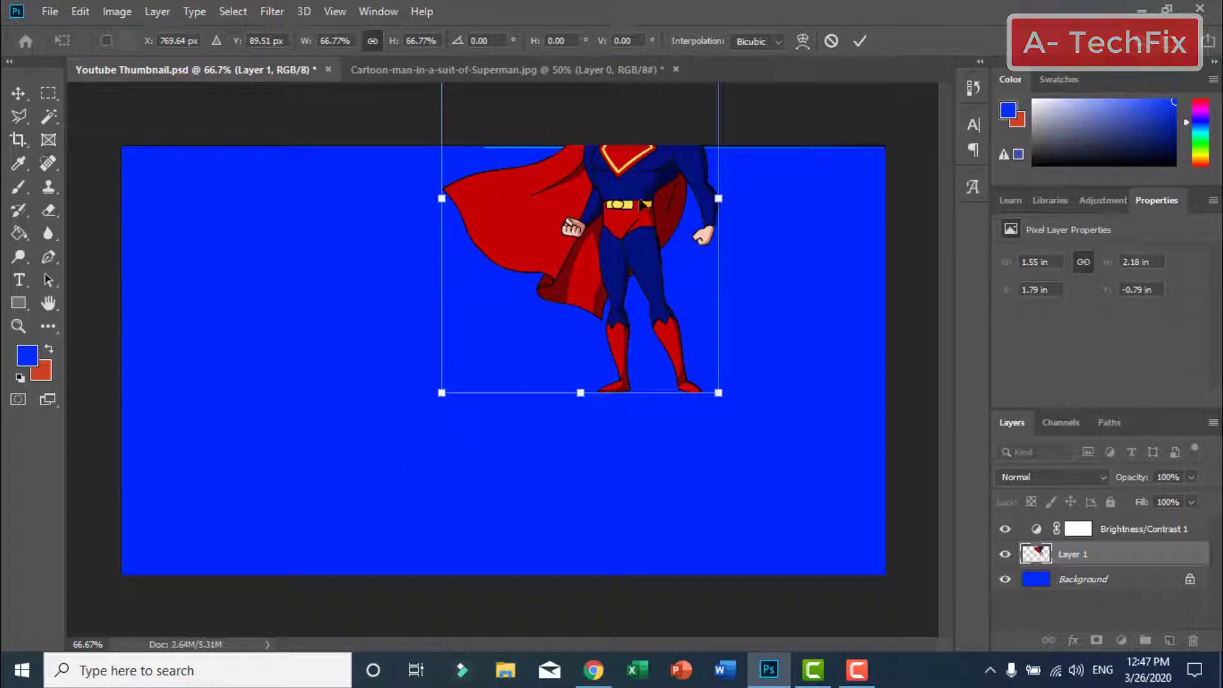
drag(643, 202, 606, 346)
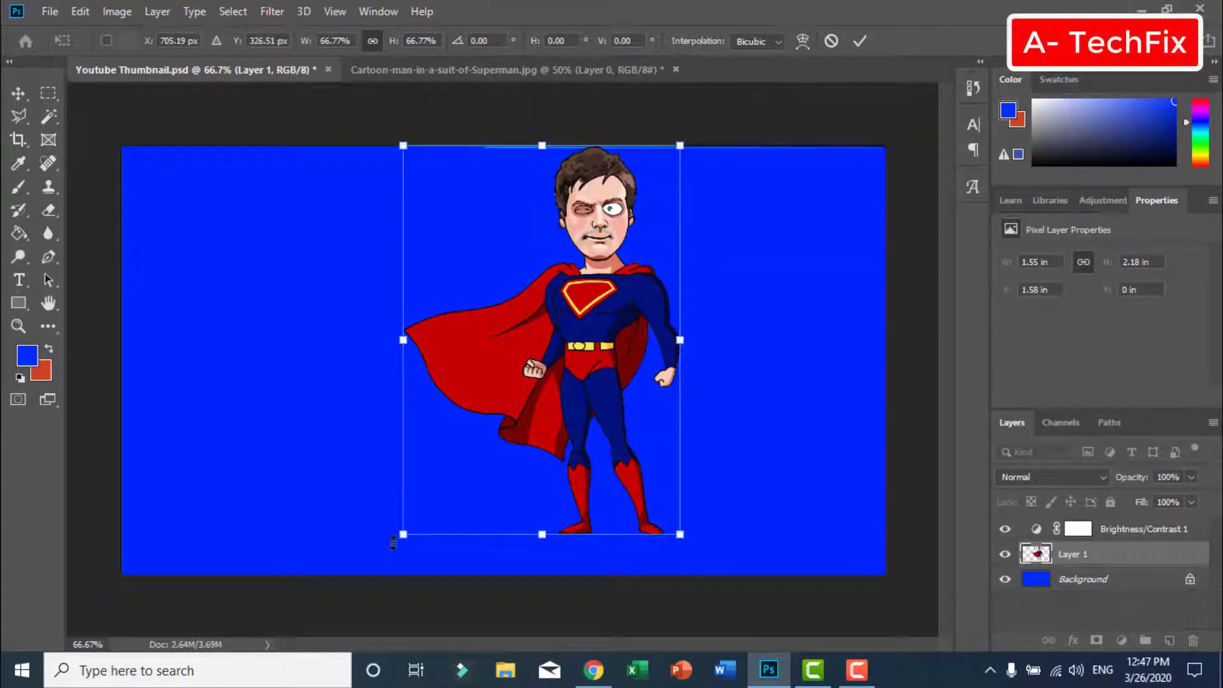
drag(402, 535, 439, 484)
drag(608, 292, 609, 322)
drag(681, 513, 696, 511)
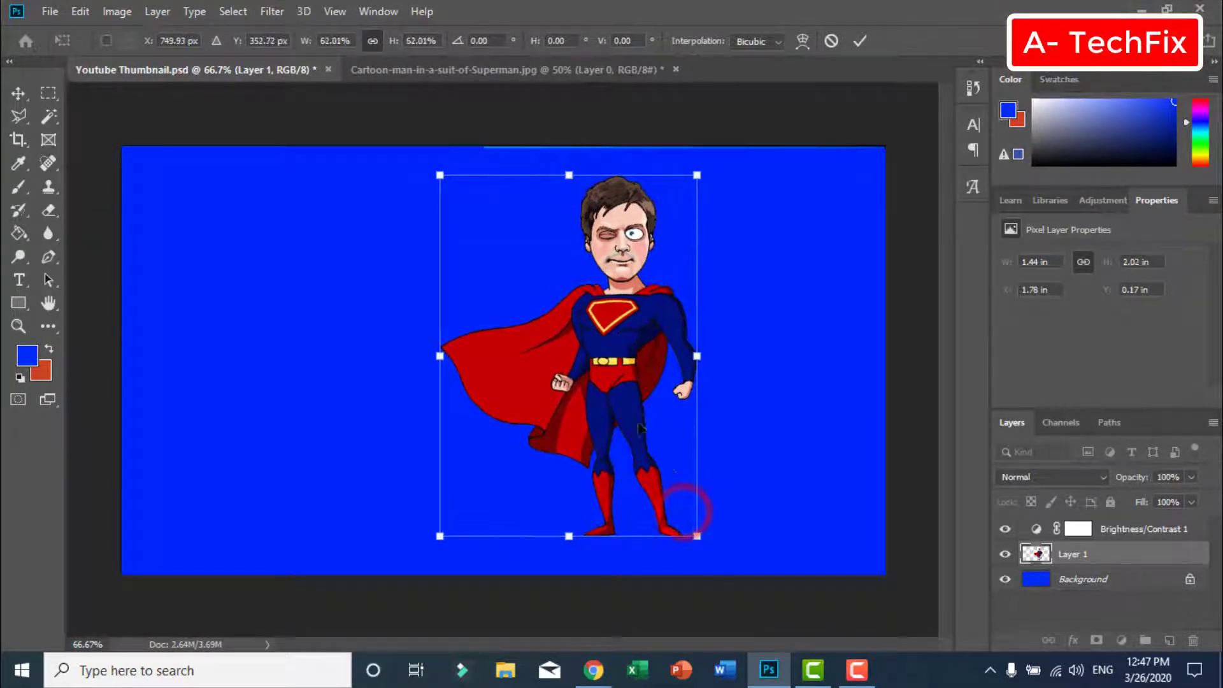
drag(634, 387, 725, 368)
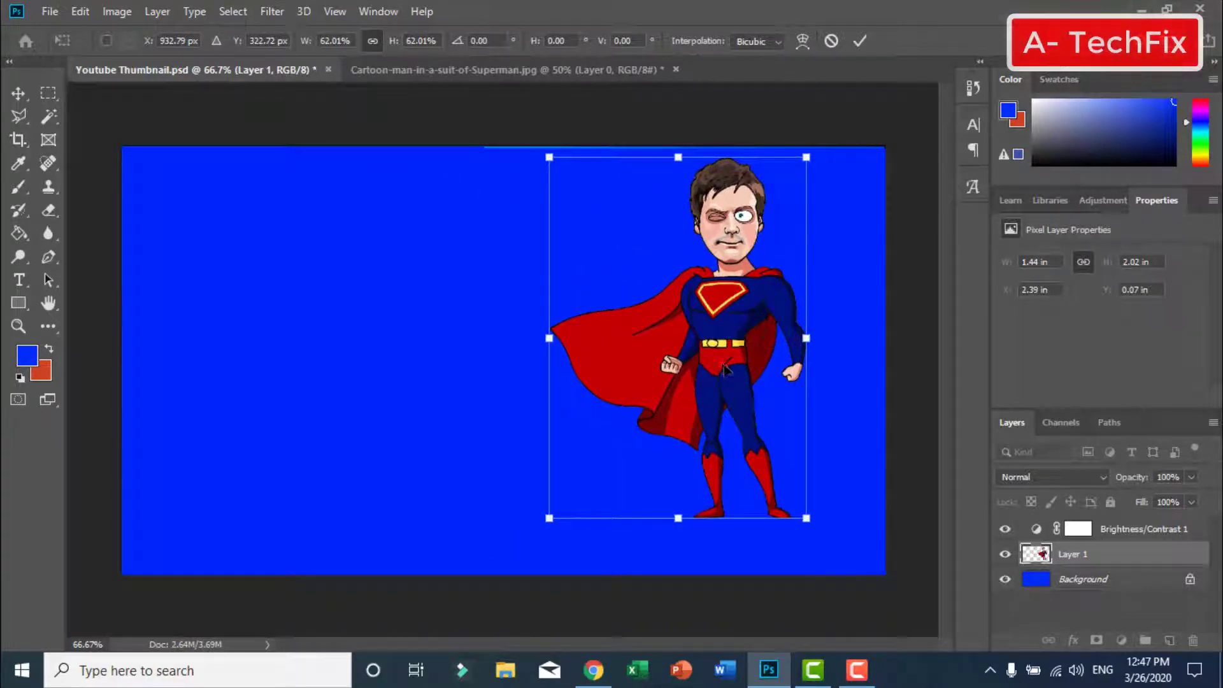
key(Return)
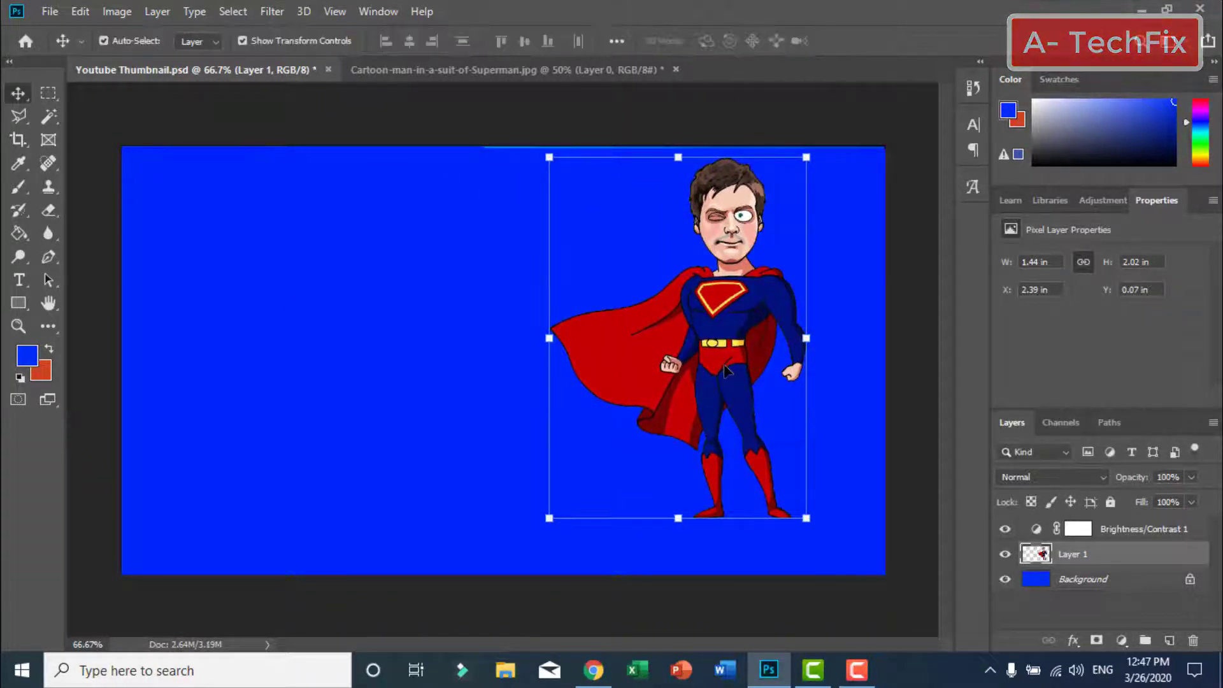
click(212, 126)
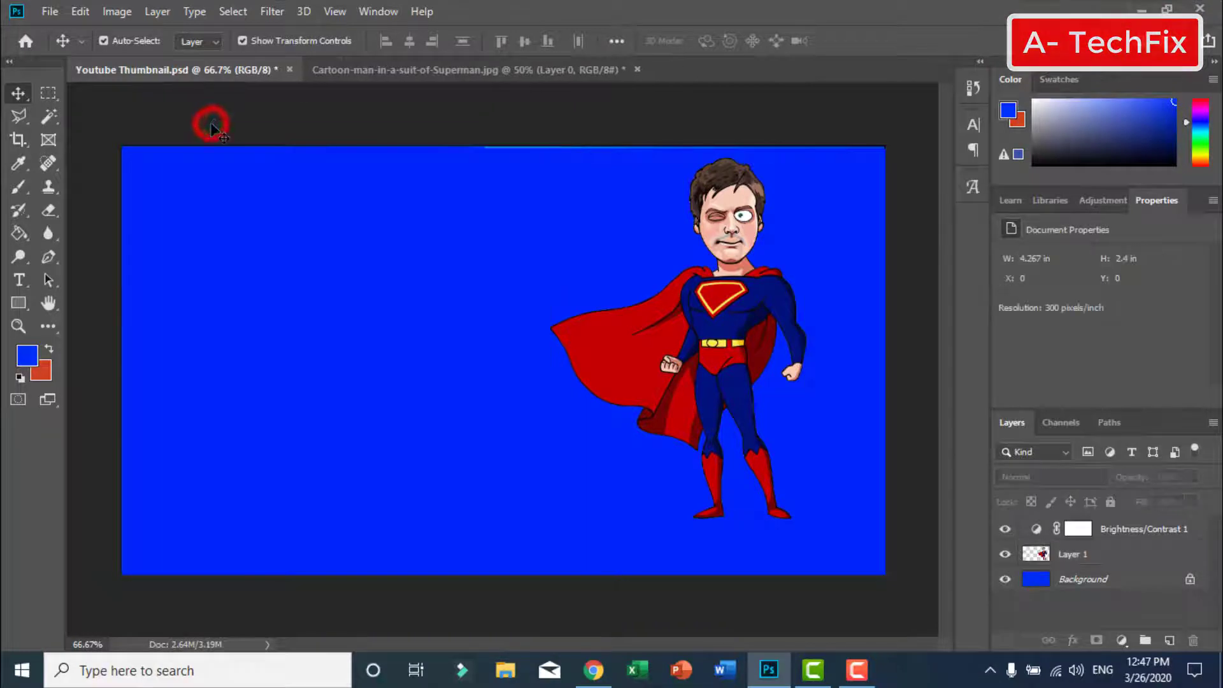
Save the thumbnail to the Desktop as a JPEG named Youtube Thumbnail, with Maximum quality 12 and Baseline ("Standard") format.
click(59, 9)
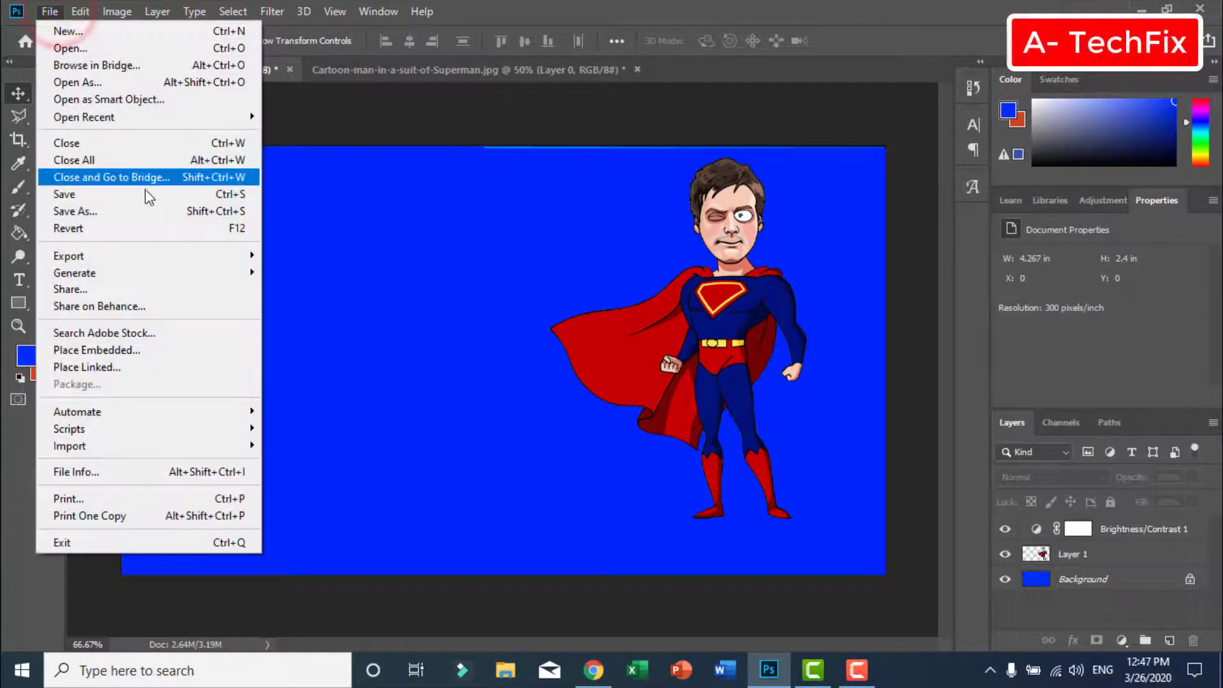
click(152, 209)
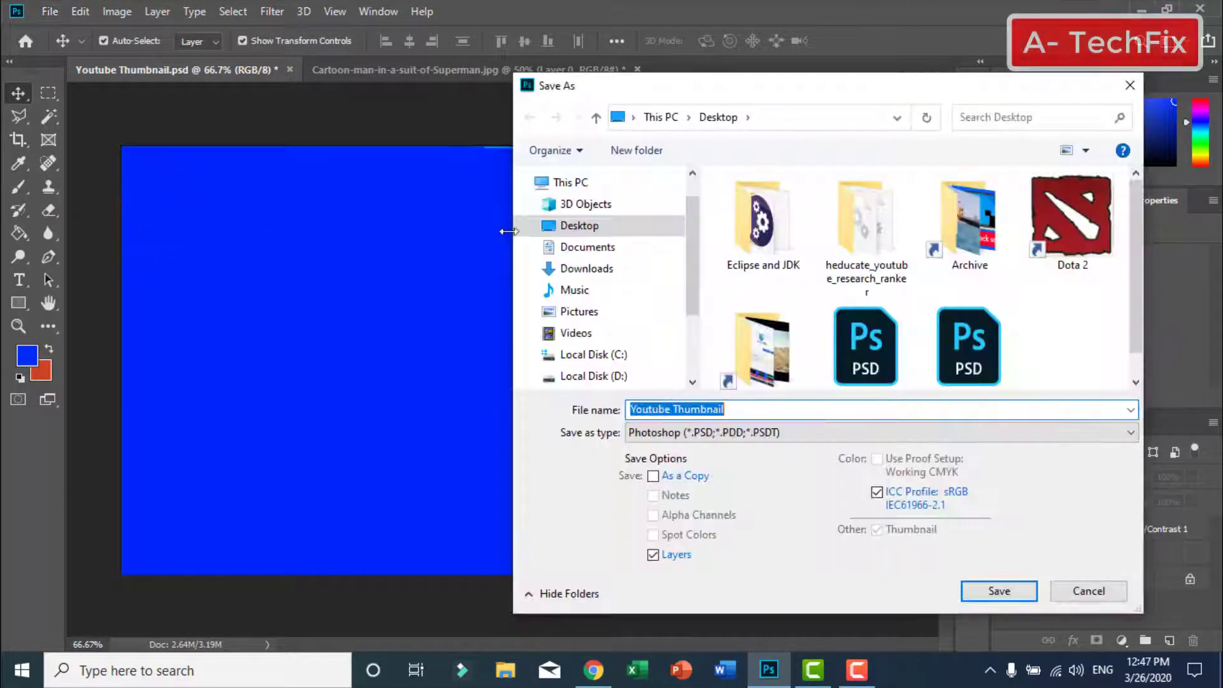
click(554, 226)
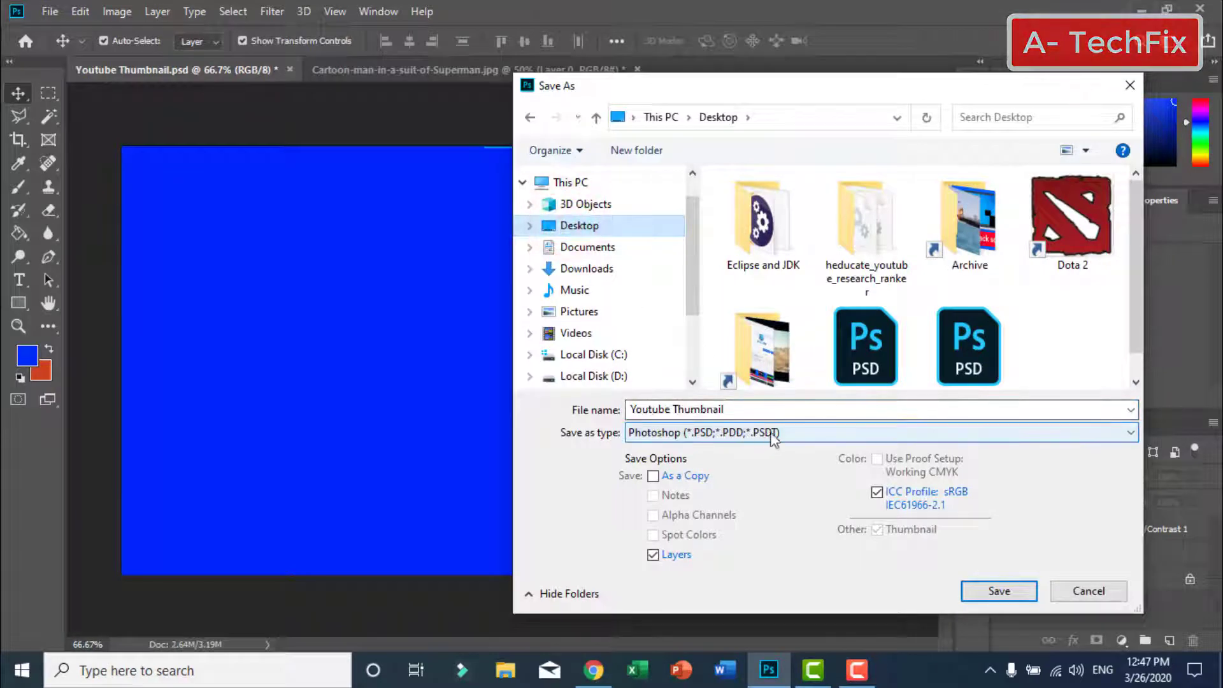
click(768, 433)
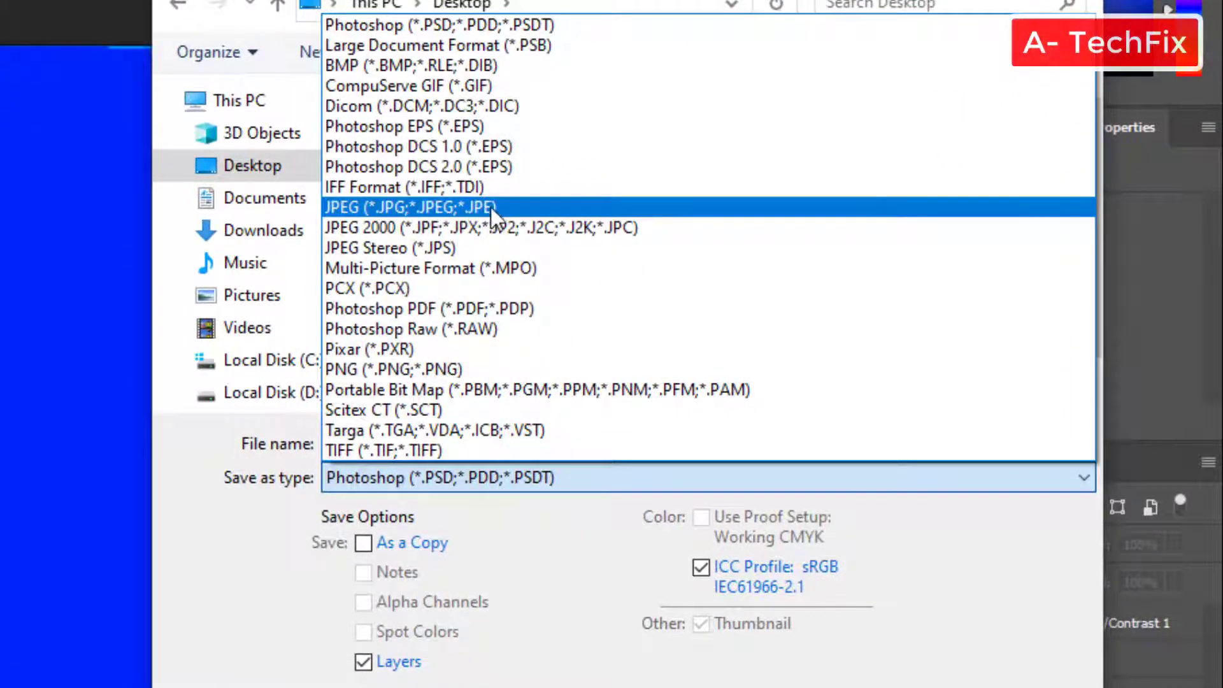
click(513, 206)
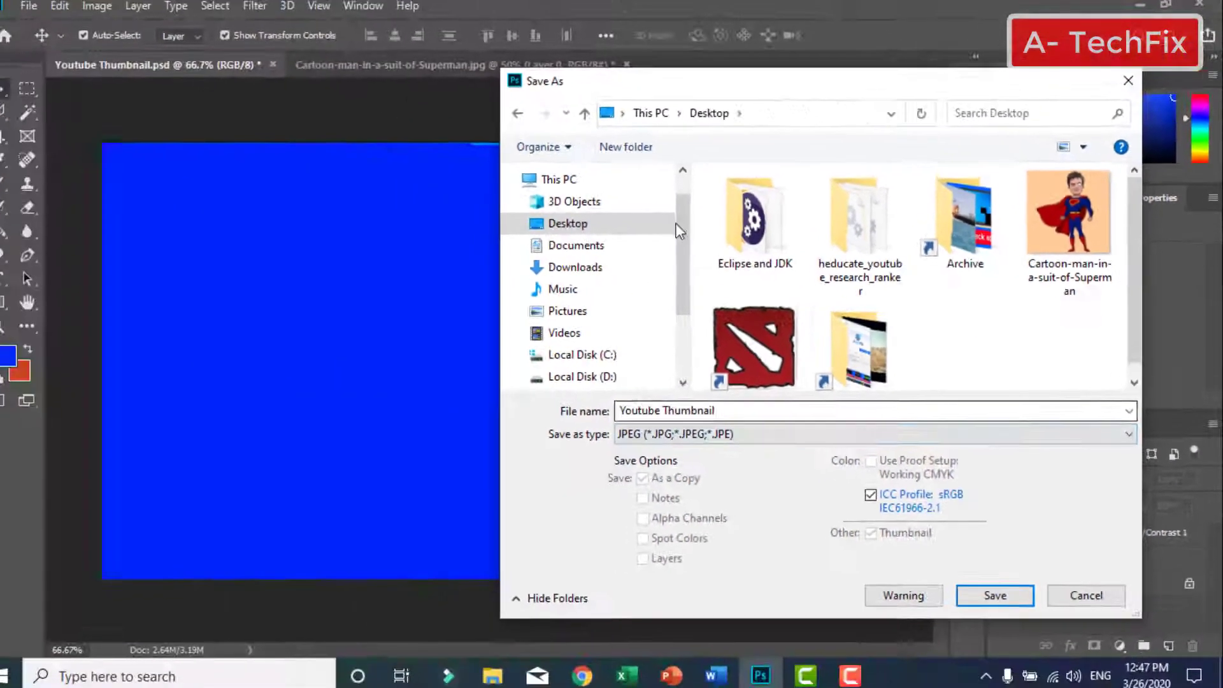
click(995, 595)
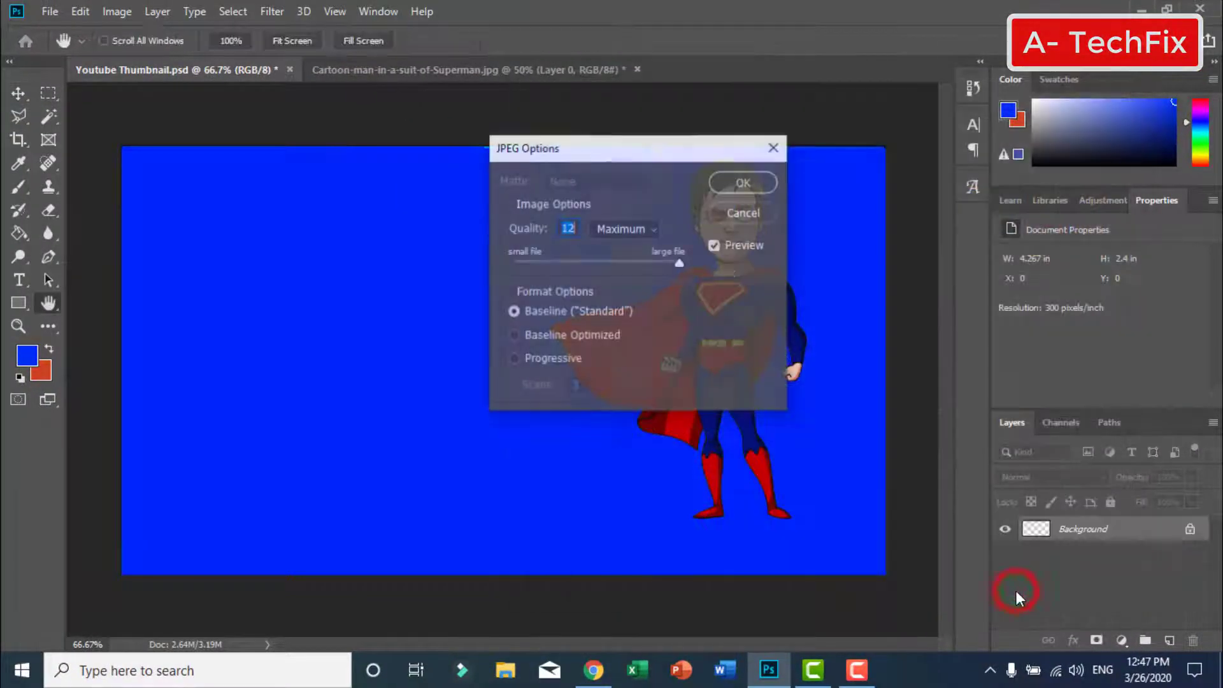
click(761, 186)
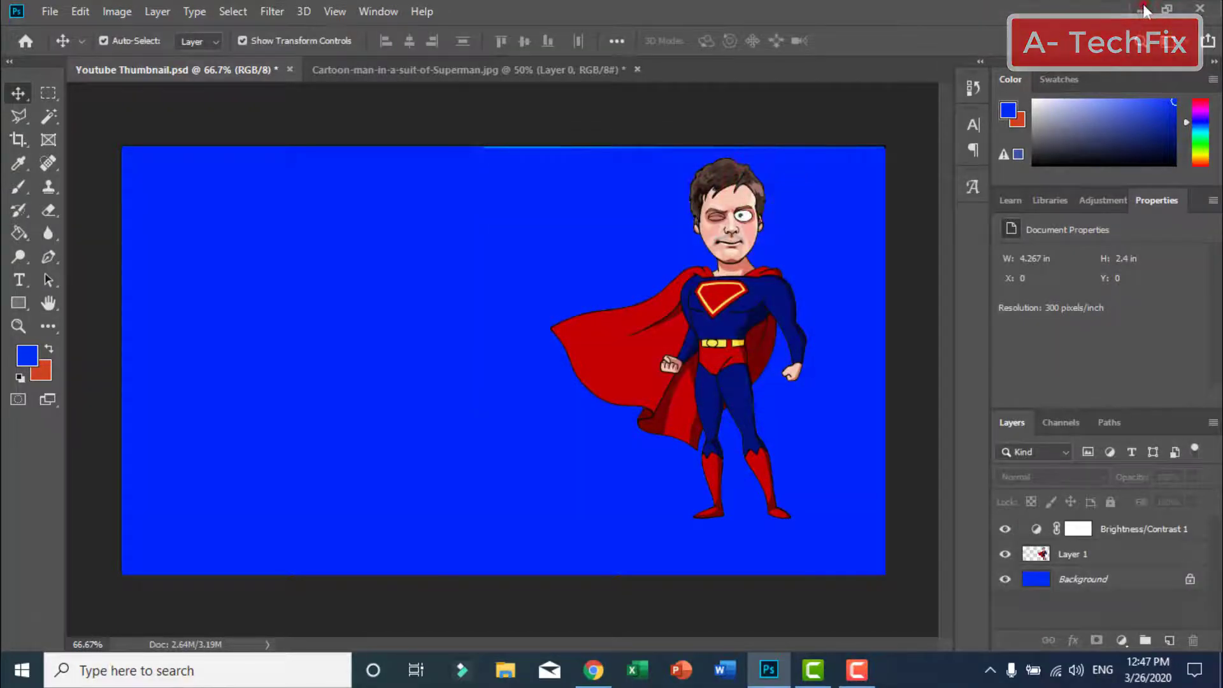
View the saved Youtube Thumbnail JPEG from the desktop in Photos, close it and return to Photoshop.
click(1142, 10)
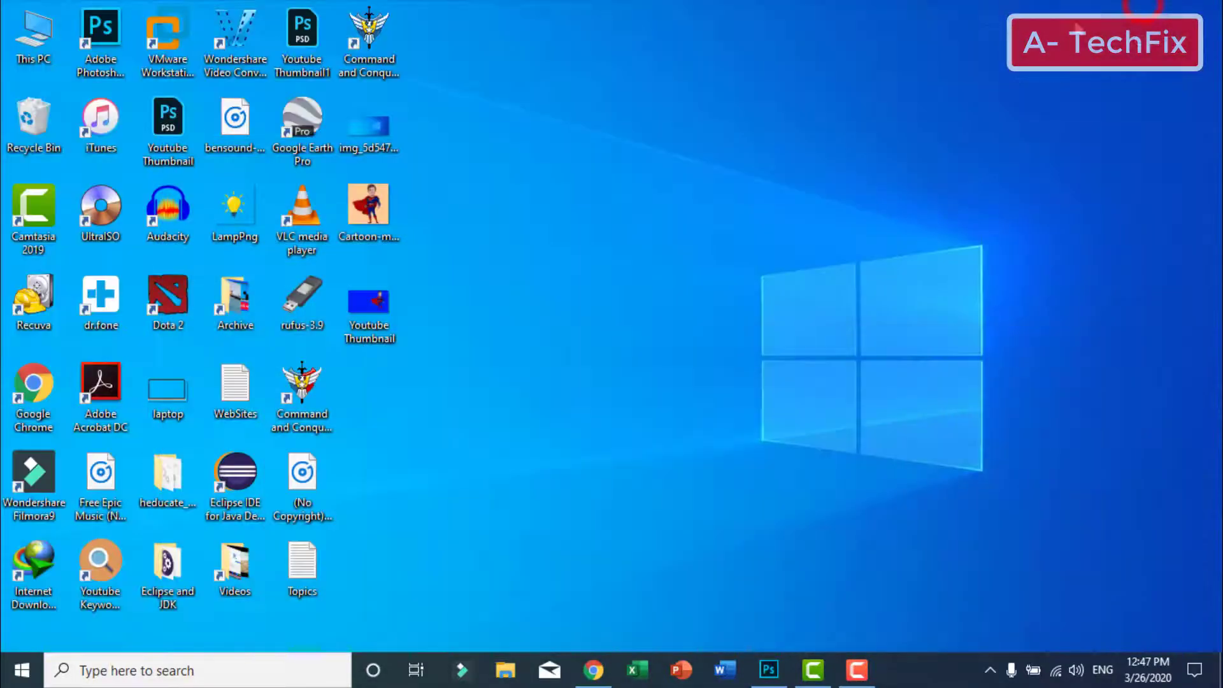
double_click(390, 300)
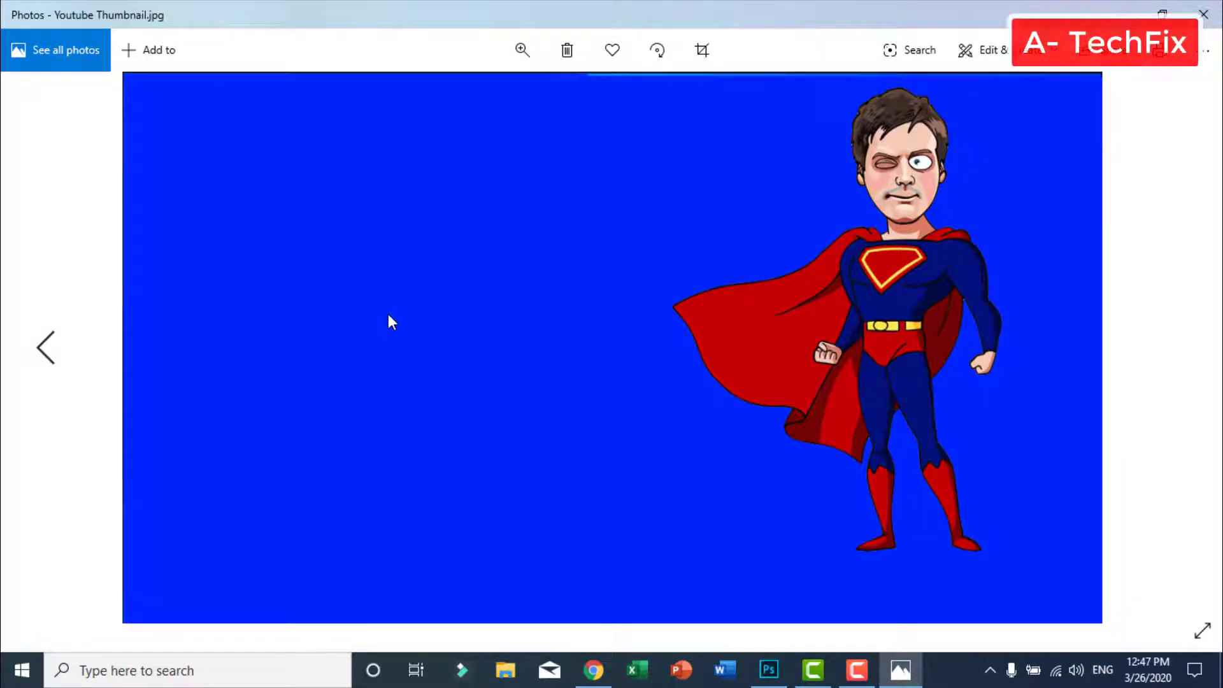
click(1211, 13)
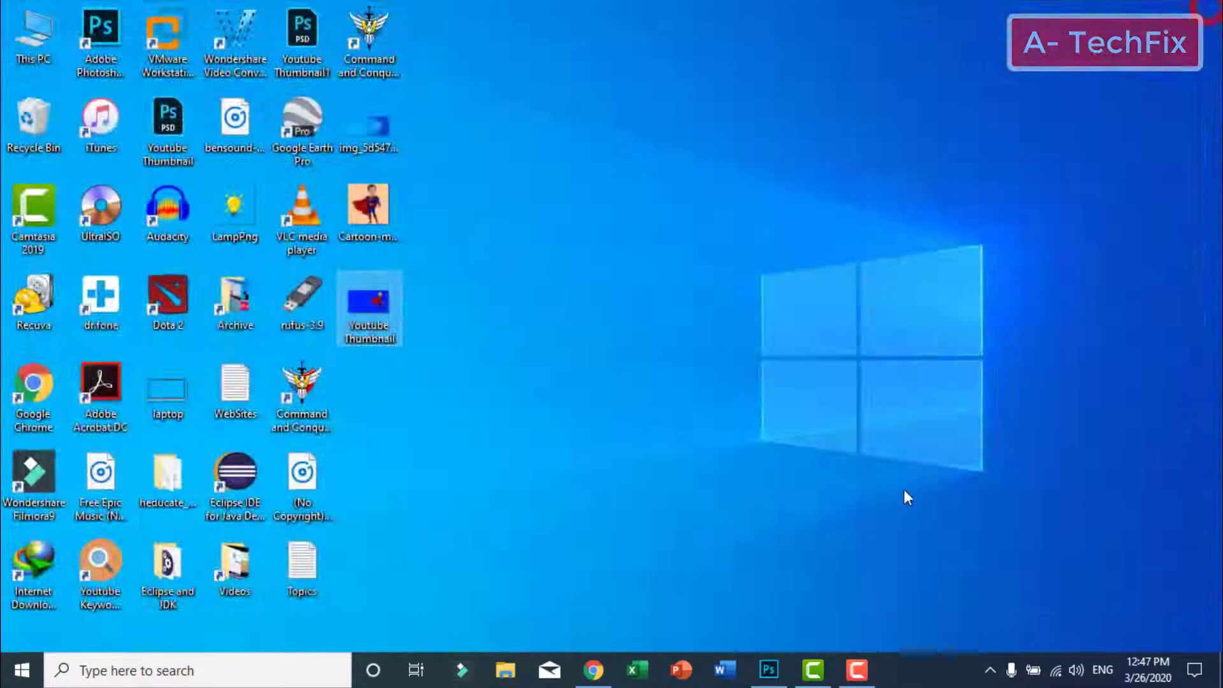
click(769, 669)
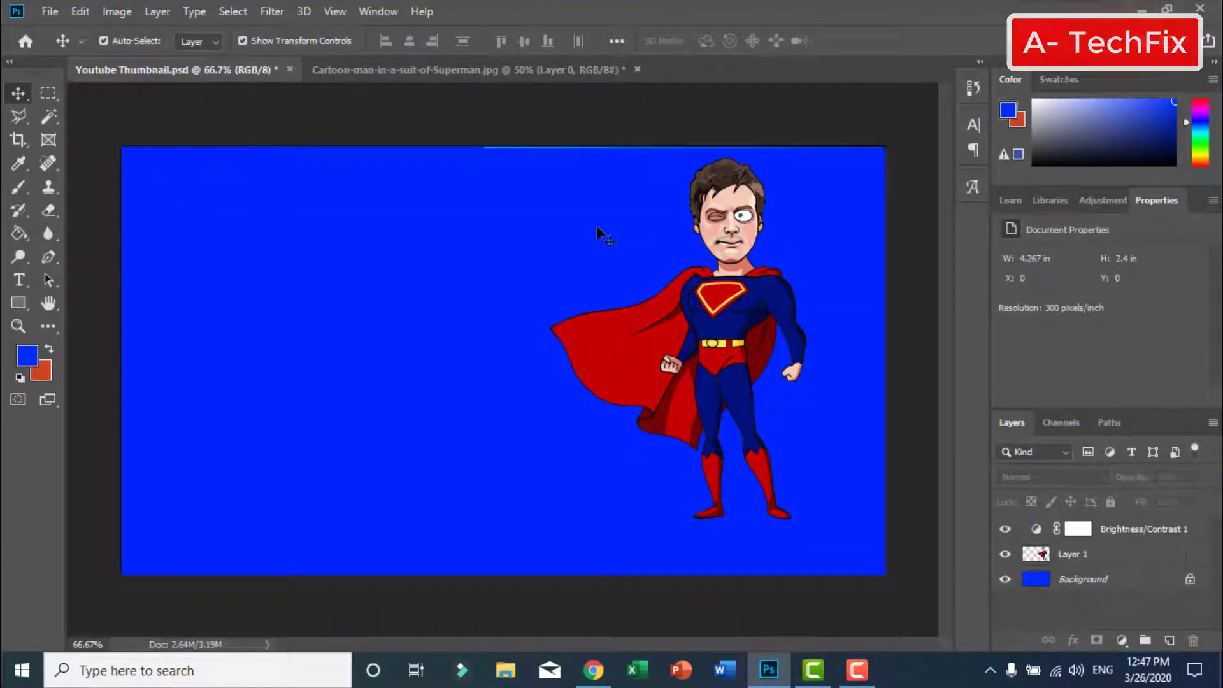
Save the transparent Superman cutout document to the Desktop as a PNG named Cartoon-man-in-a-suit-of-Superman, with Large file size (Fastest saving).
click(388, 71)
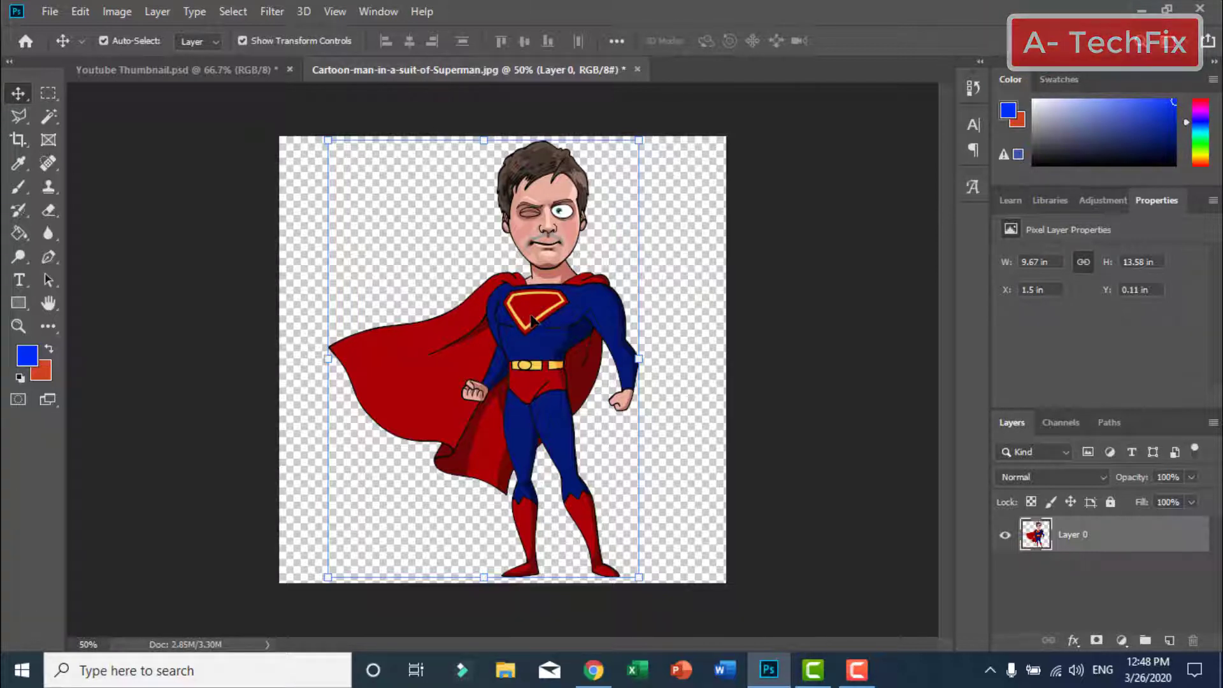
click(798, 342)
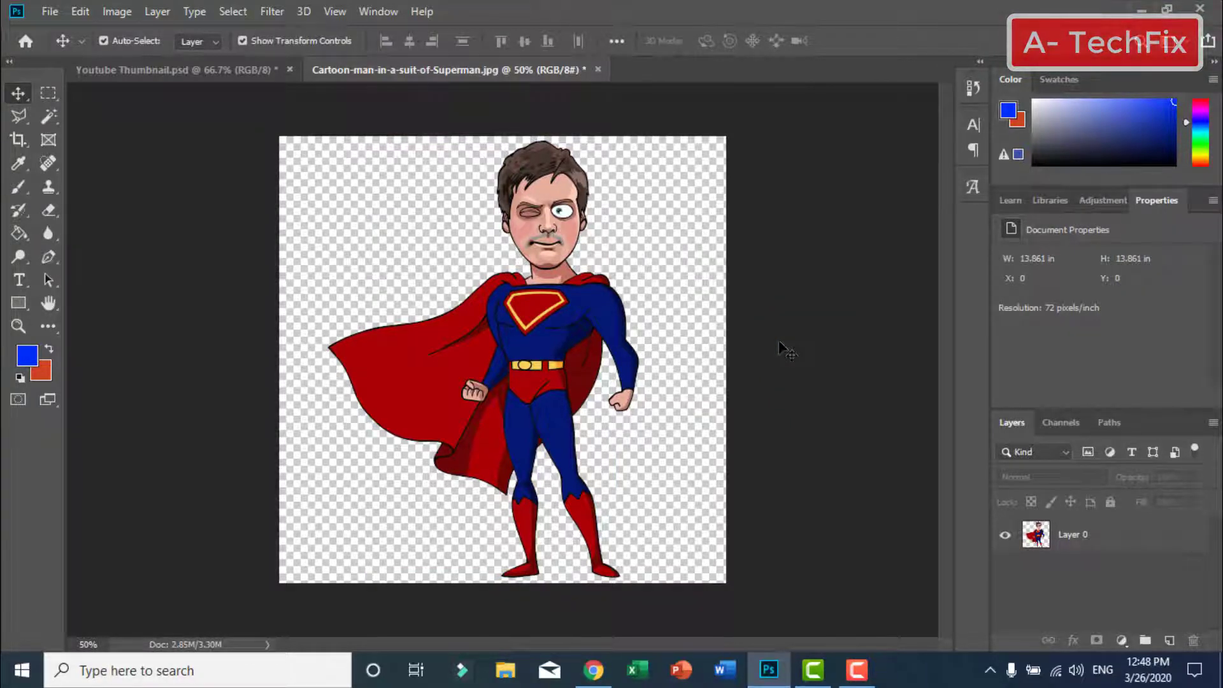
click(56, 10)
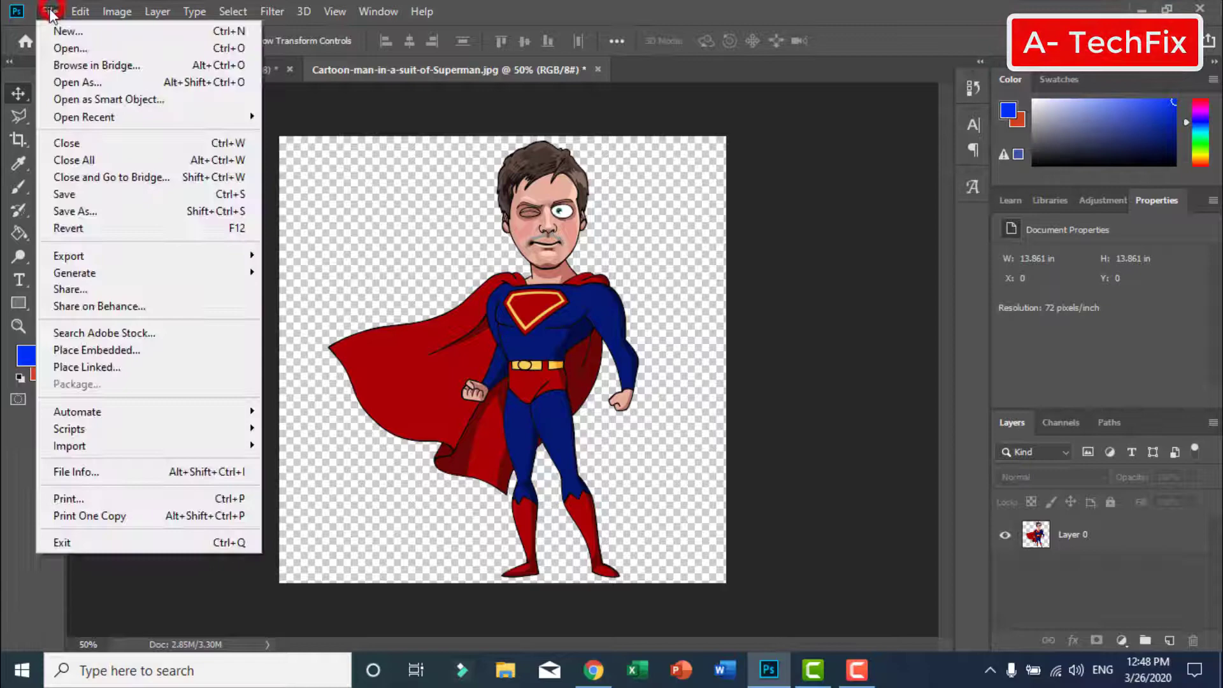
click(99, 207)
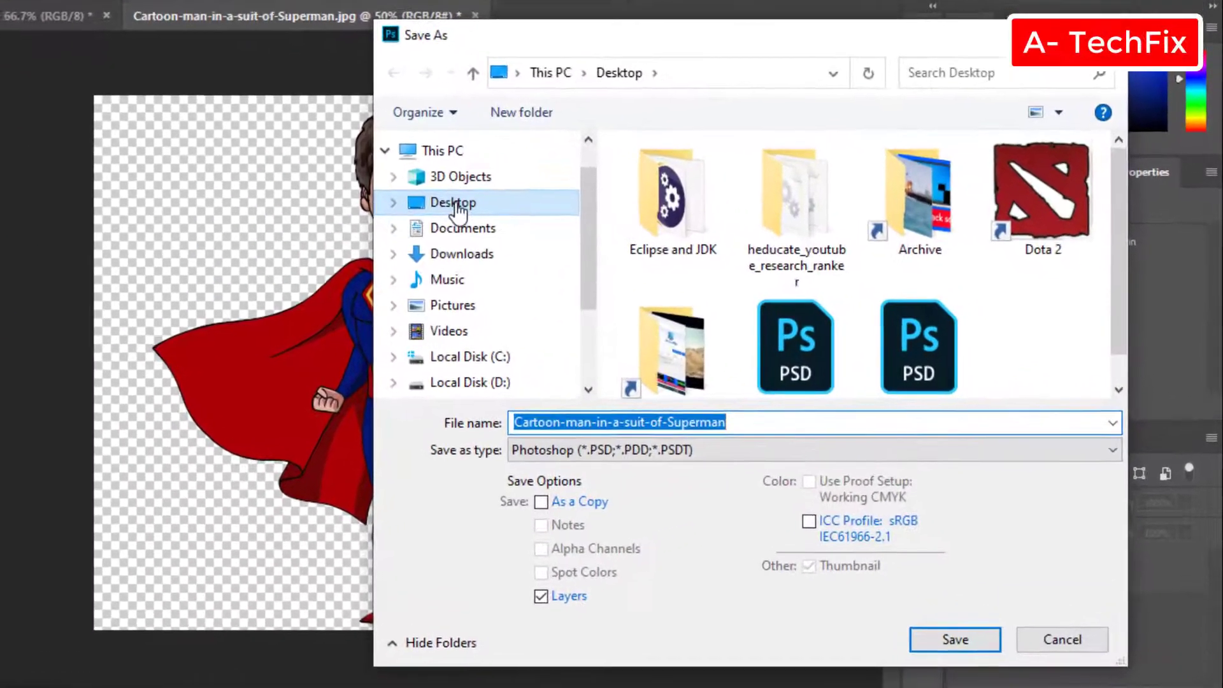
click(583, 224)
click(625, 461)
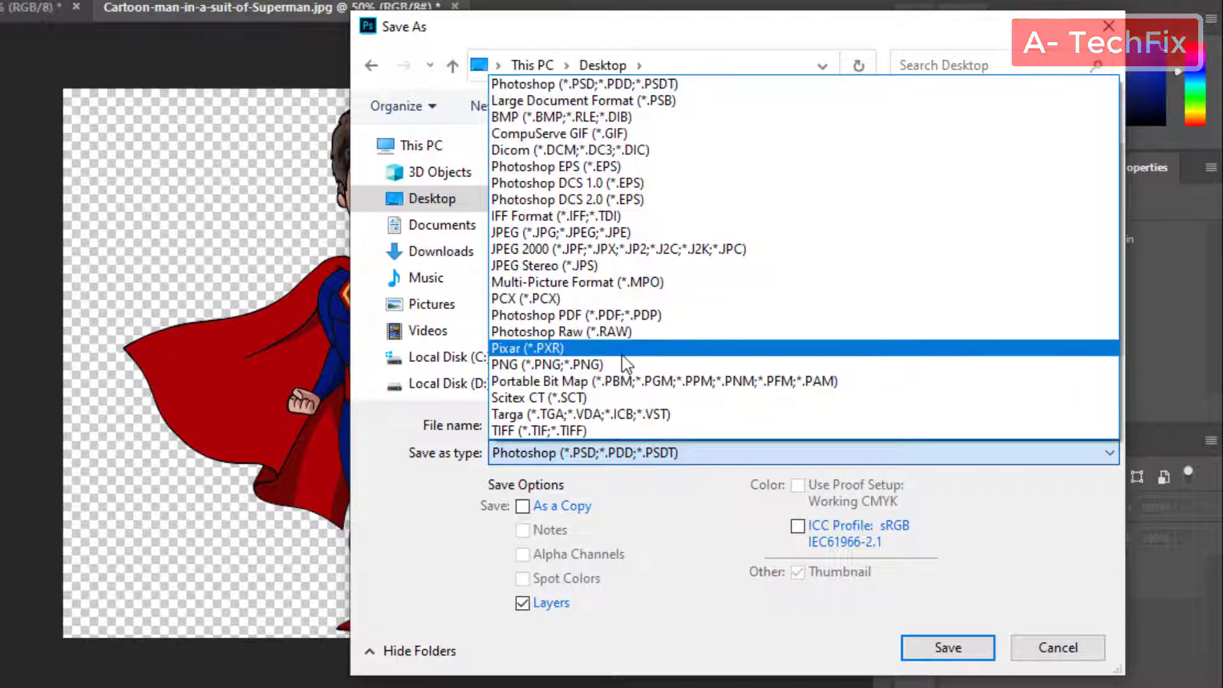
click(653, 363)
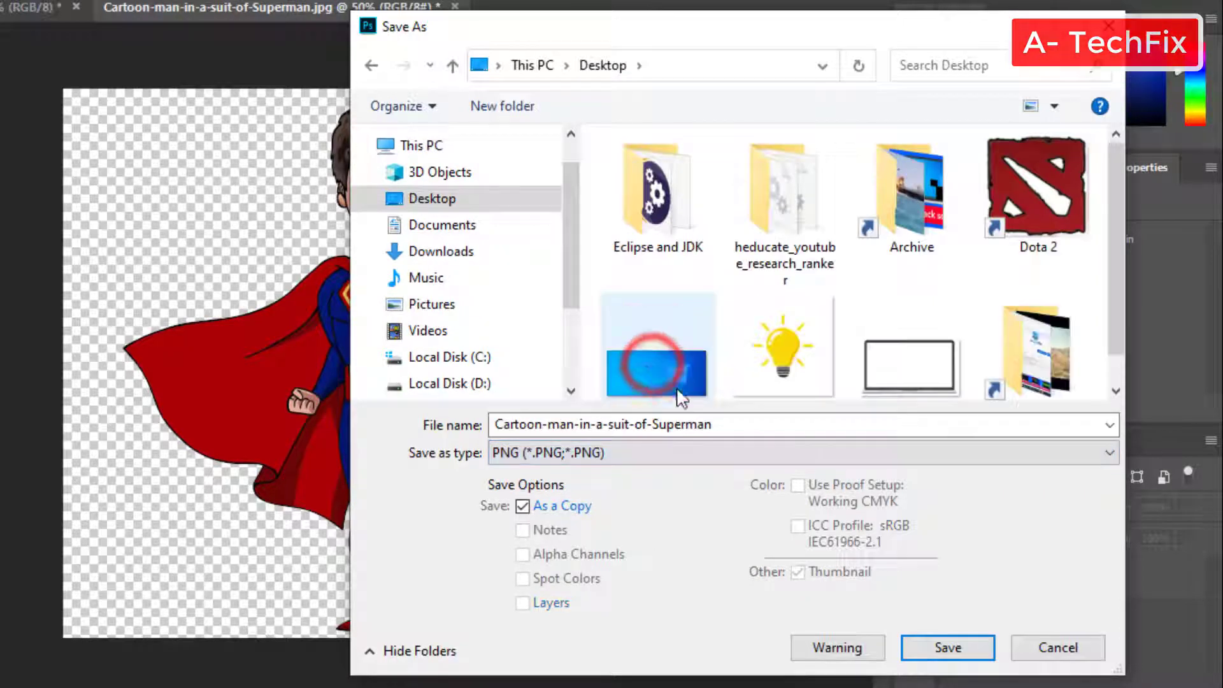
click(423, 197)
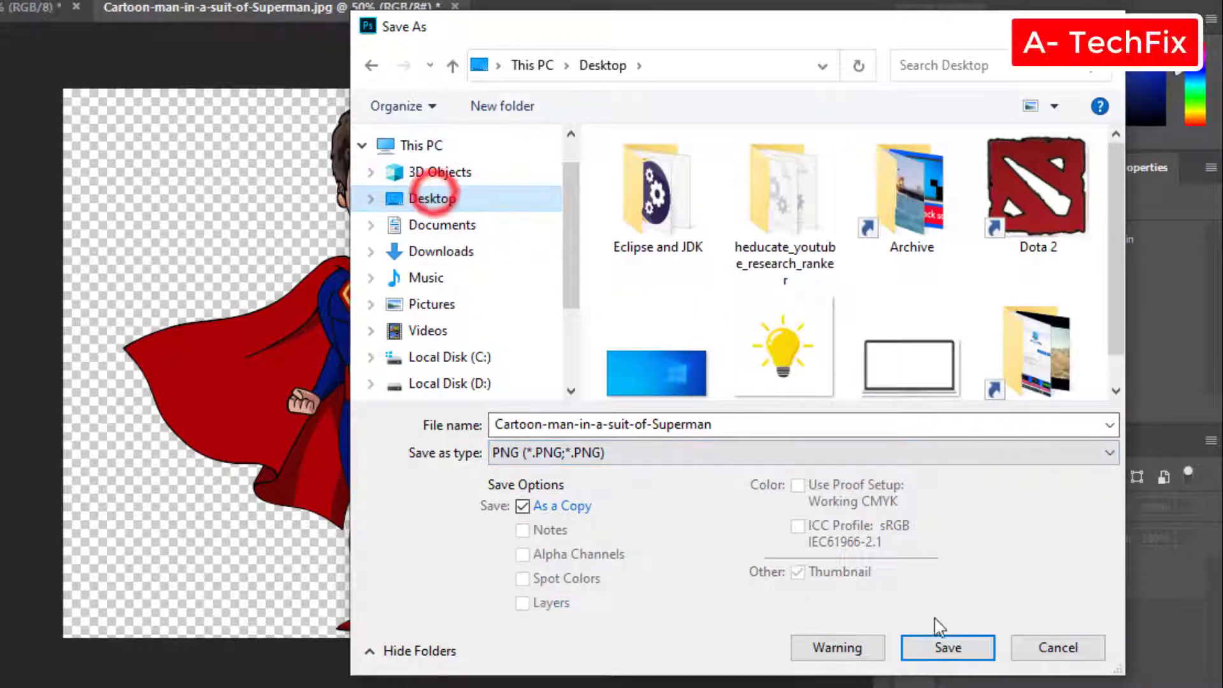
click(948, 647)
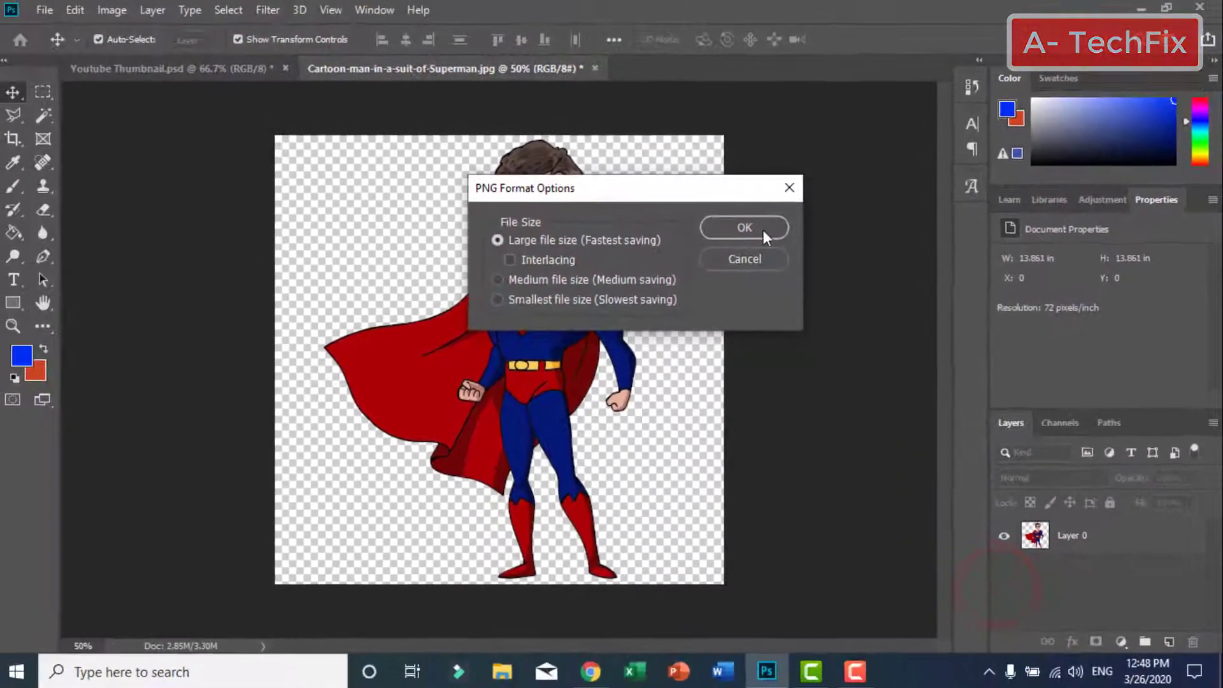
click(681, 214)
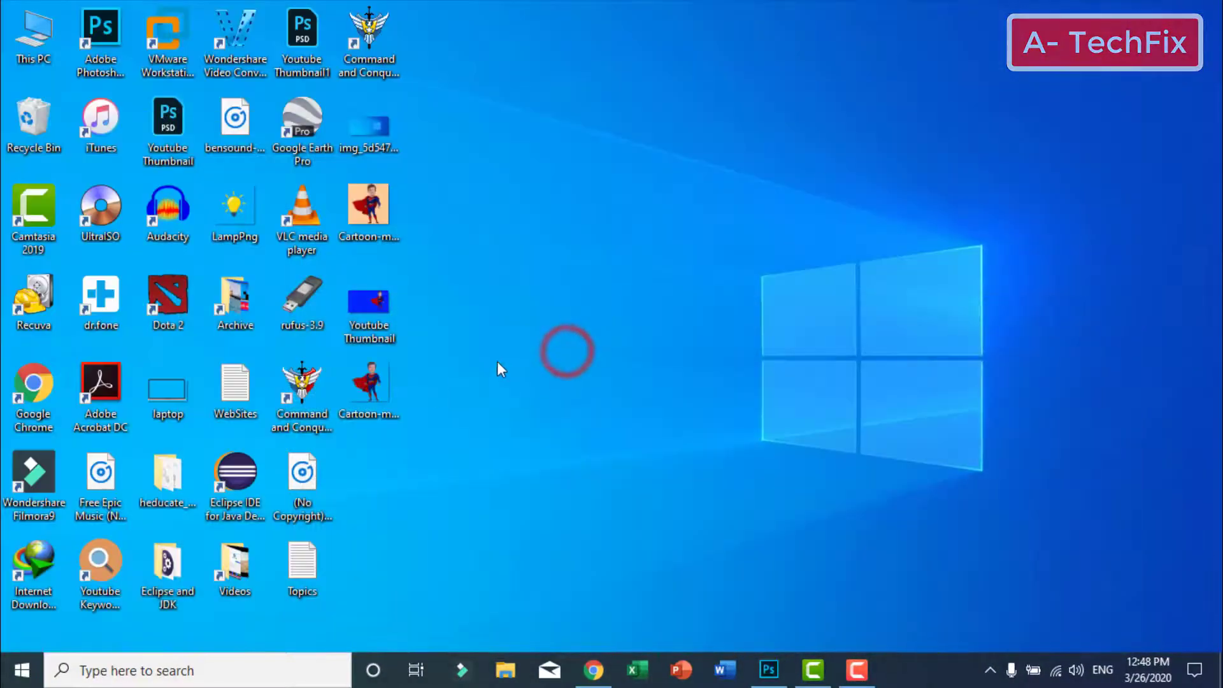
Place the saved Cartoon-man-in-a-suit-of-Superman PNG from the desktop into the Youtube Thumbnail.psd document in Photoshop.
click(373, 388)
click(503, 398)
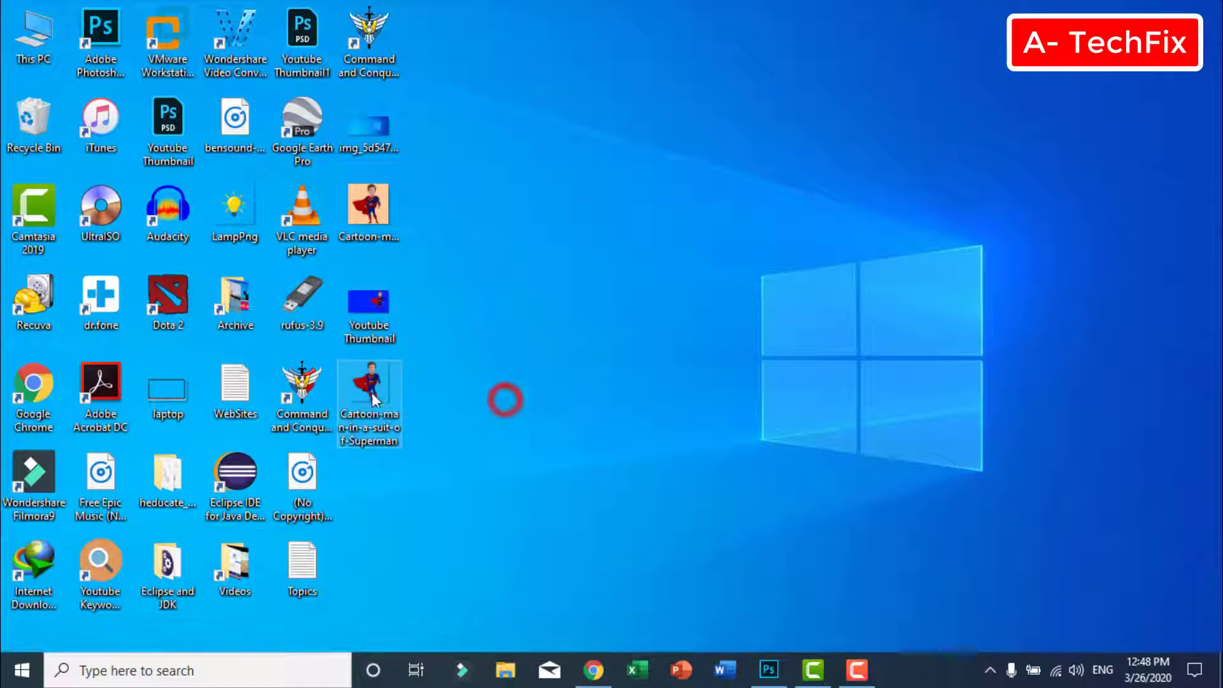
click(511, 376)
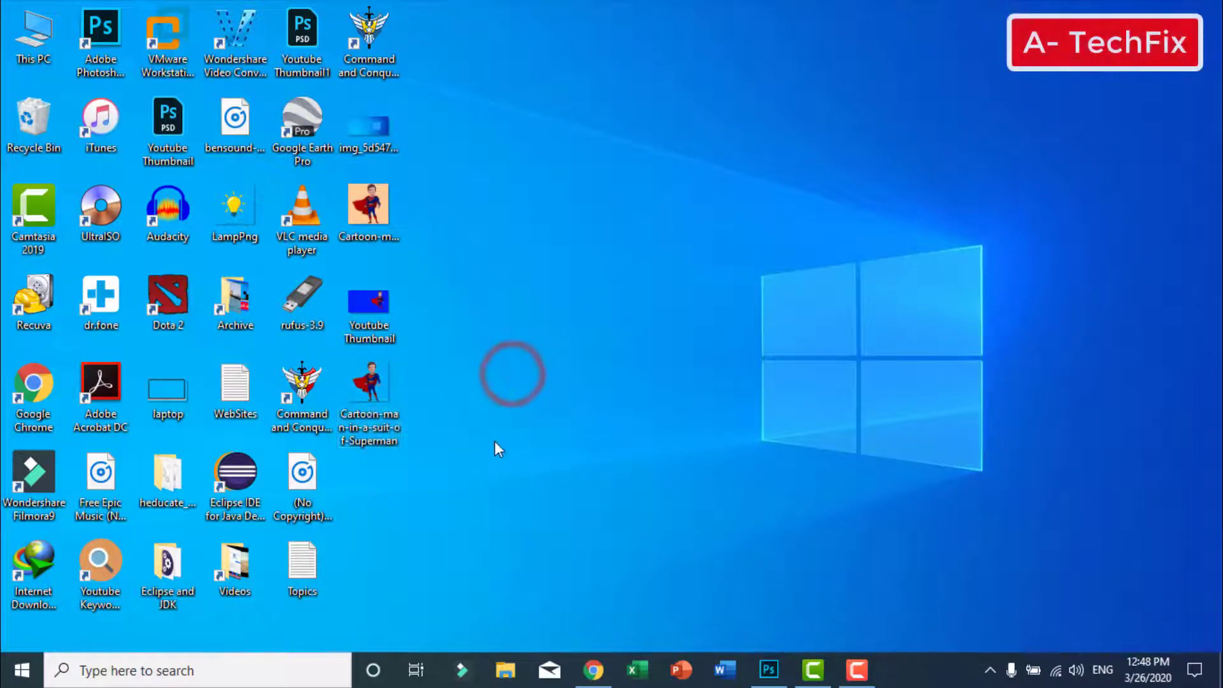
drag(372, 382, 329, 316)
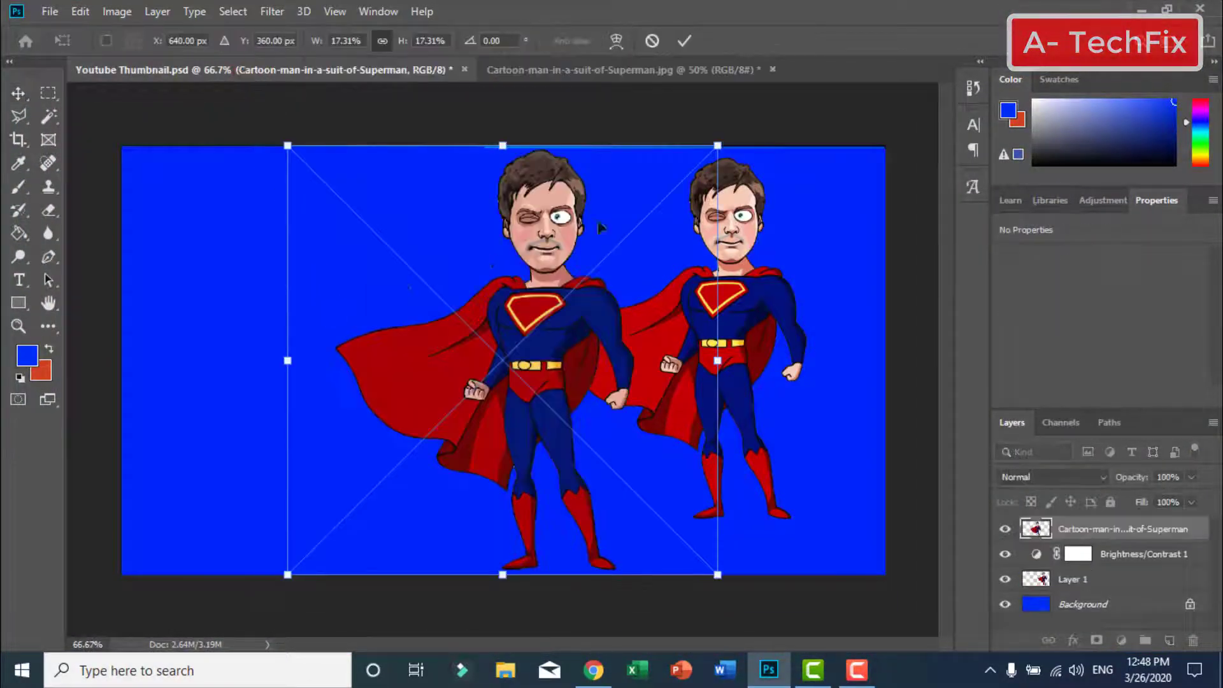
Scale the placed cartoon man proportionally to about 13.47%, position him in the left part of the blue canvas, and deselect the layer.
drag(718, 145, 622, 241)
drag(486, 295, 289, 222)
click(535, 470)
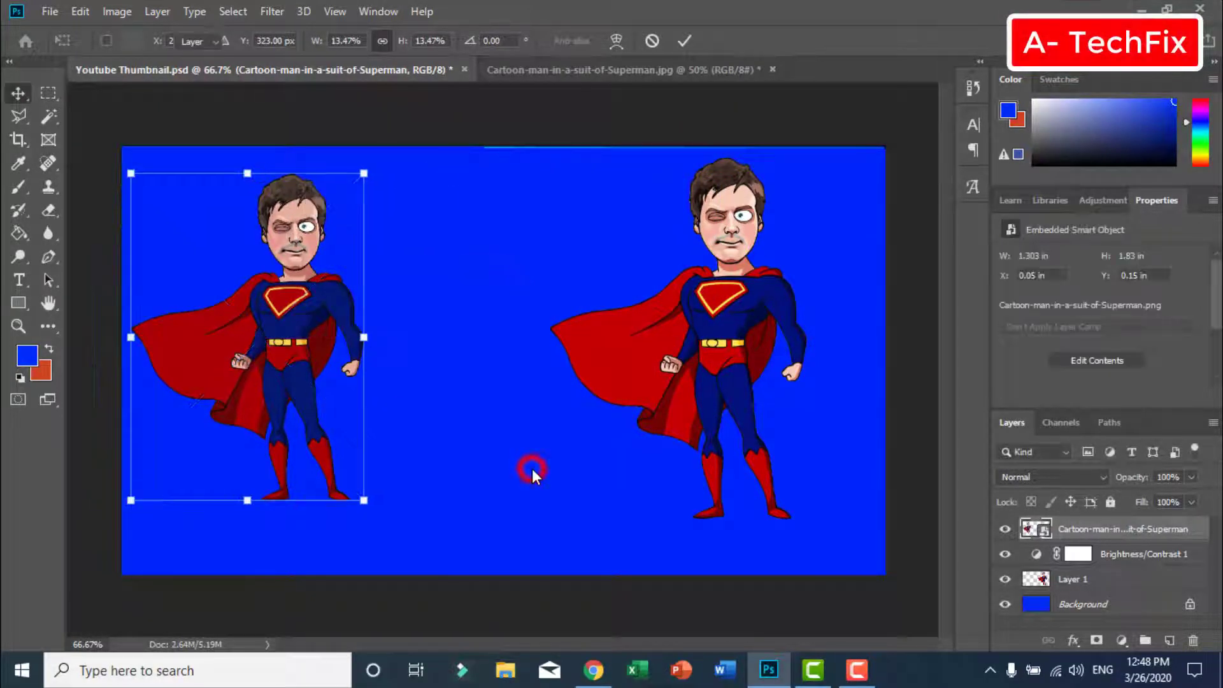
click(535, 435)
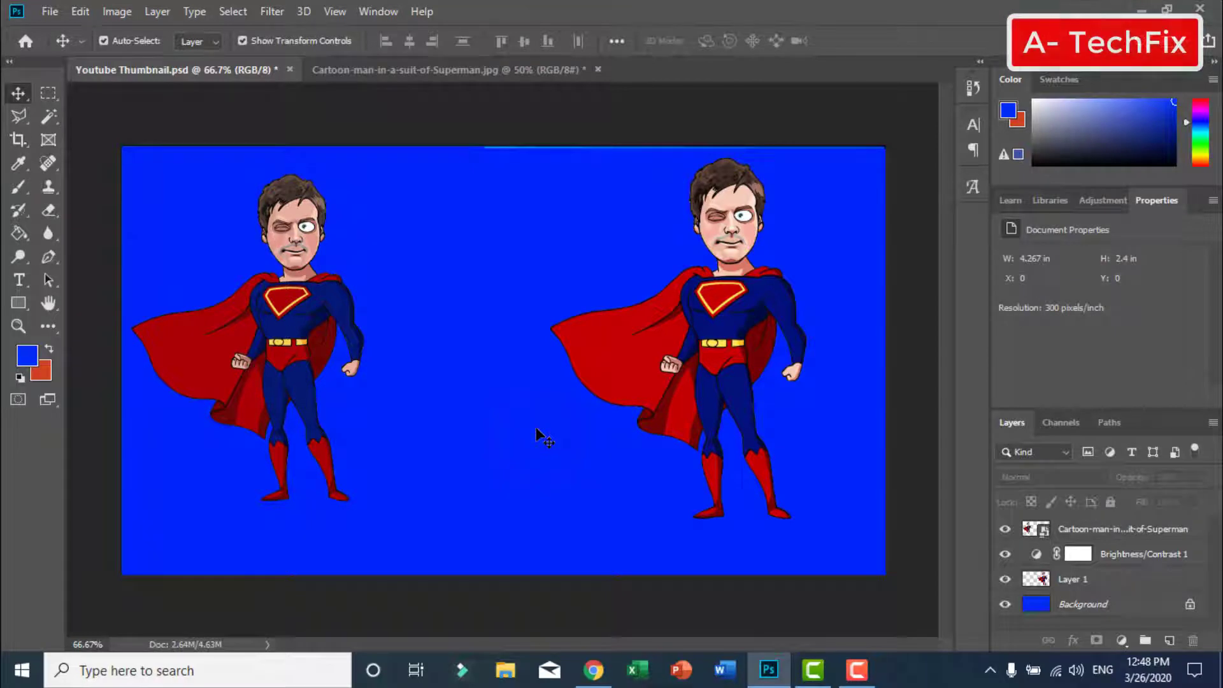